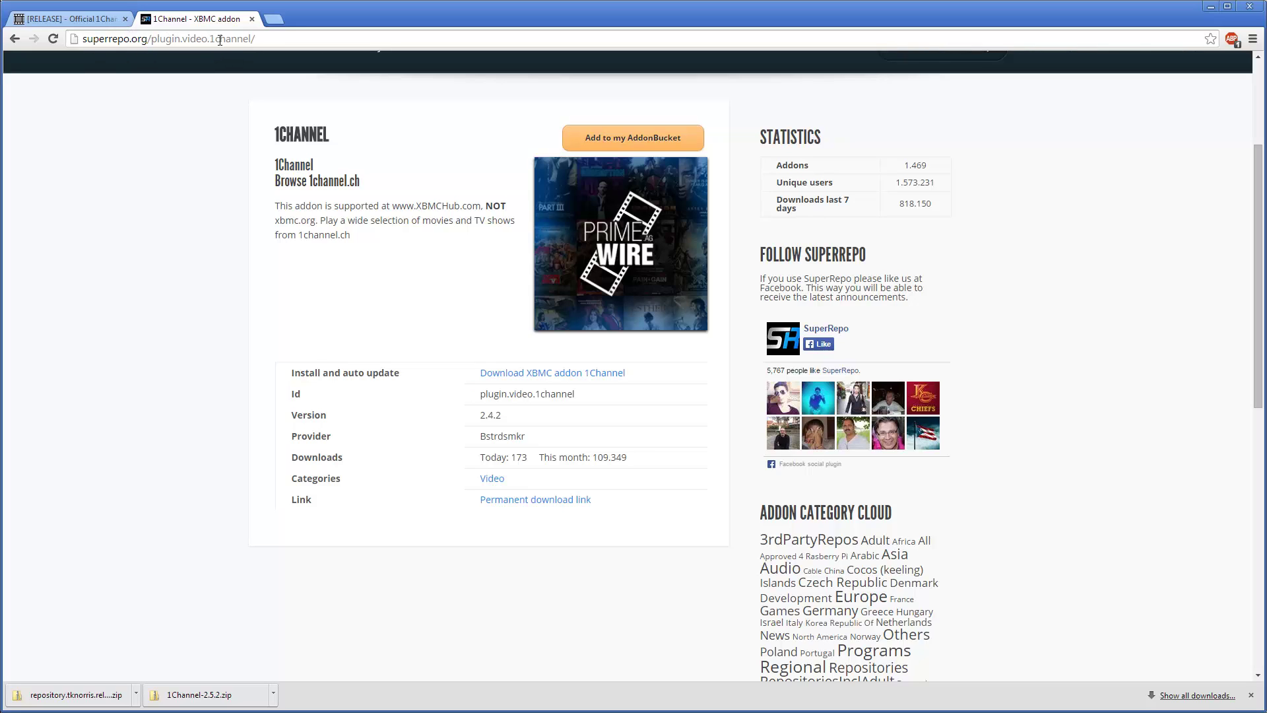
# Highlight the 2.4.2 version number on the SuperRepo 1Channel page, then clear the selection.
pyautogui.scroll(3, 225, 334)
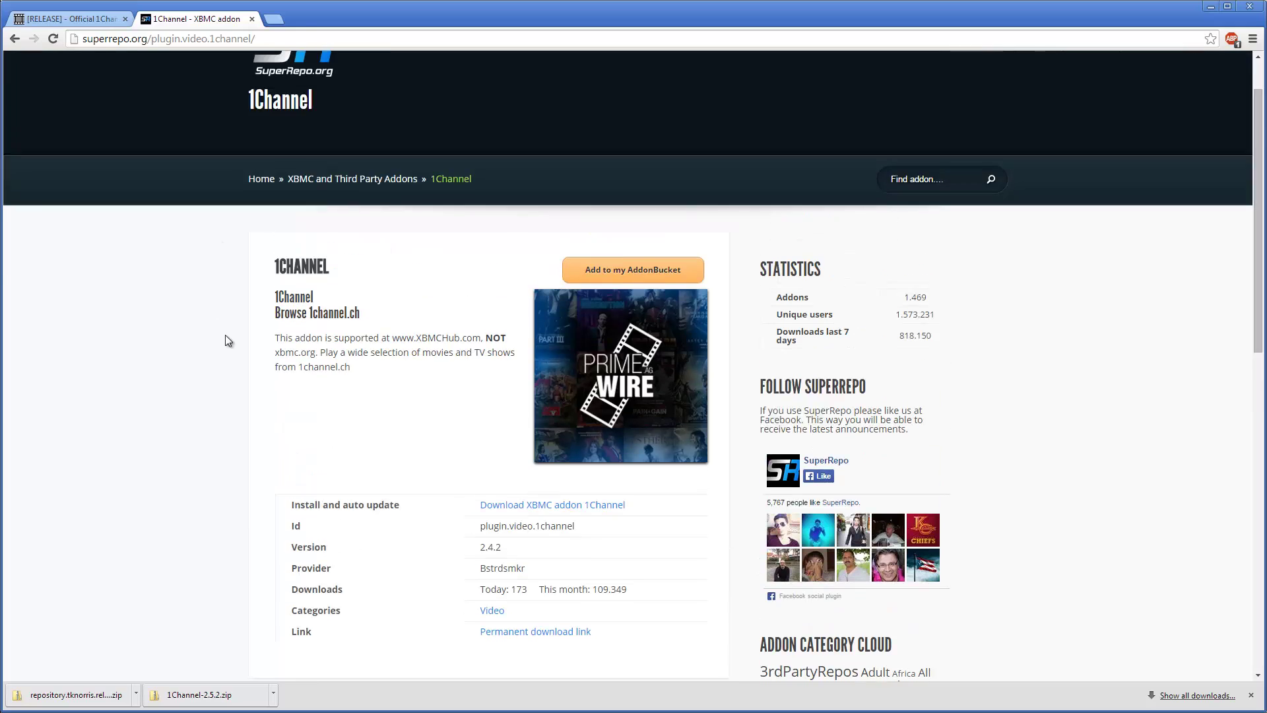
pyautogui.scroll(-4, 228, 340)
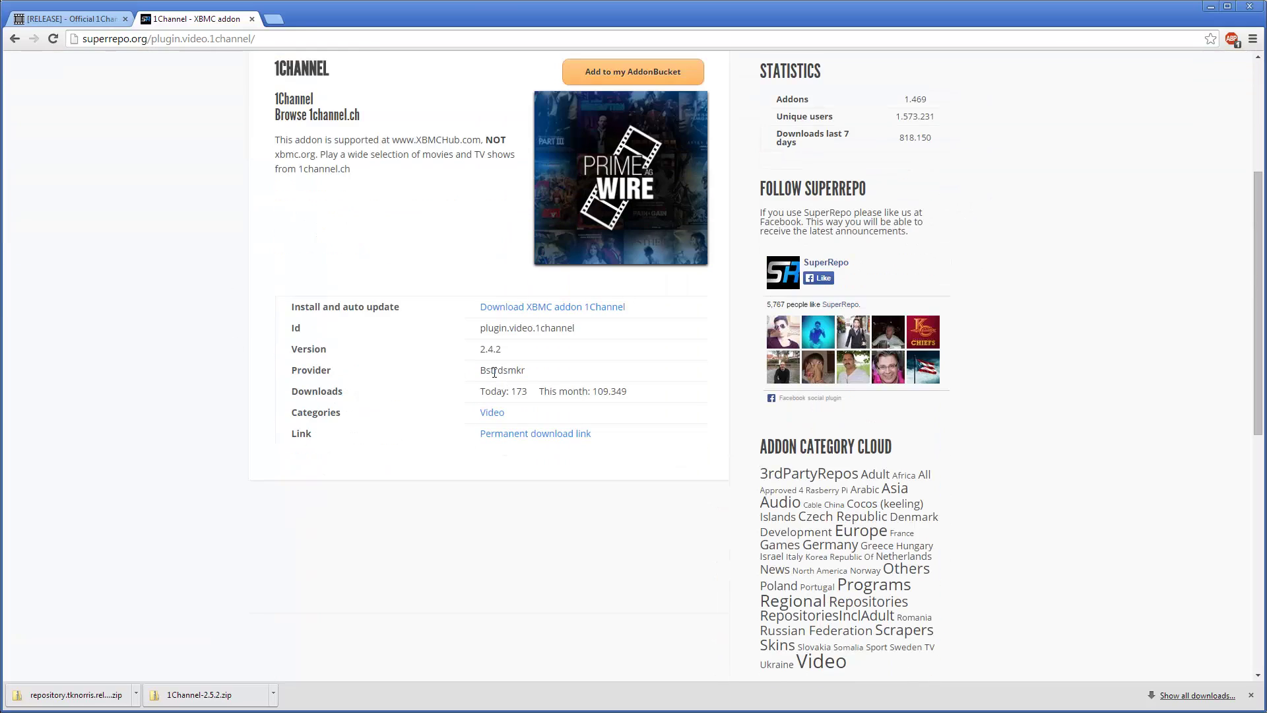
pyautogui.moveTo(508, 351); pyautogui.dragTo(477, 349)
pyautogui.click(274, 326)
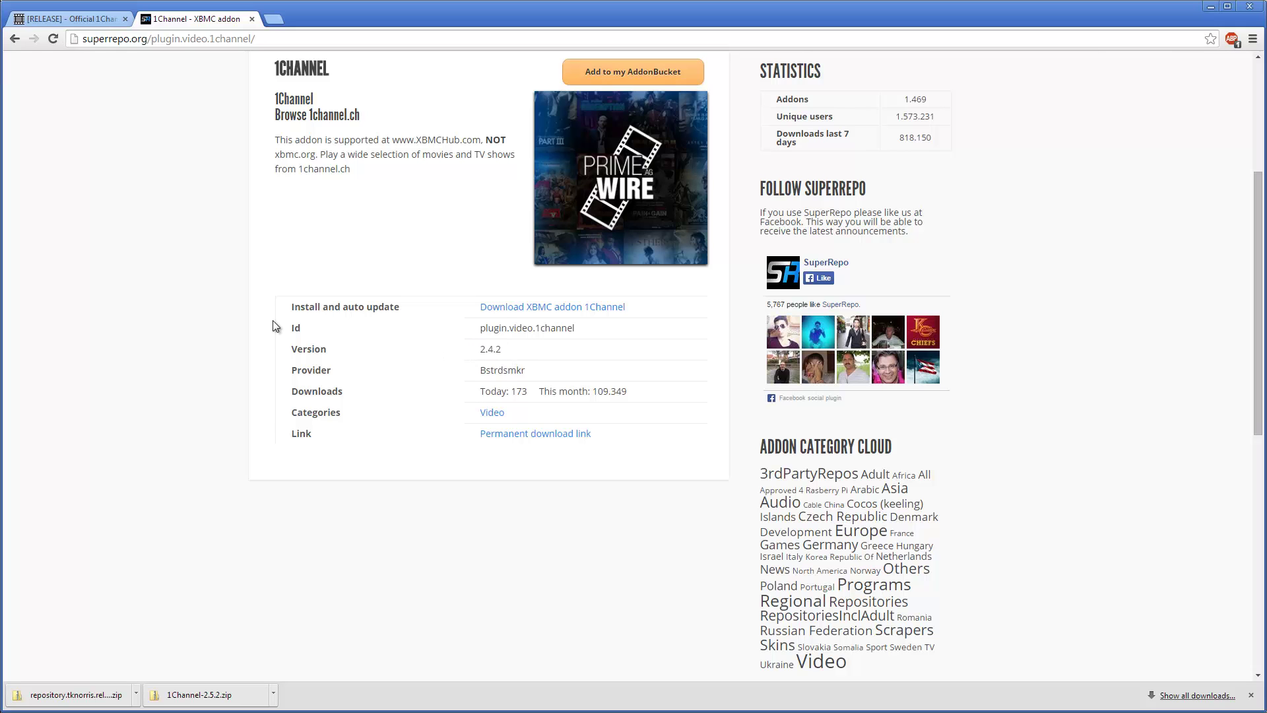
# Compare the SuperRepo listing with the 1Channel V2.5.2 forum release thread, finishing on the thread.
pyautogui.click(82, 17)
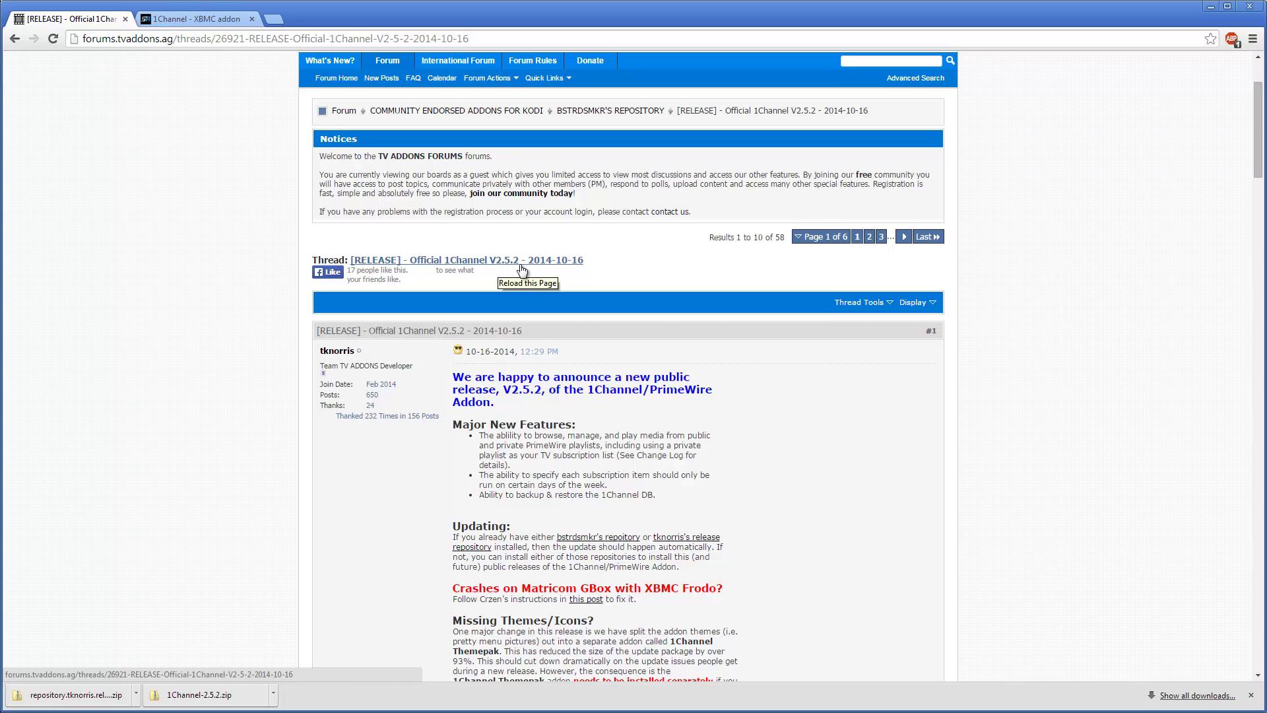
pyautogui.click(201, 19)
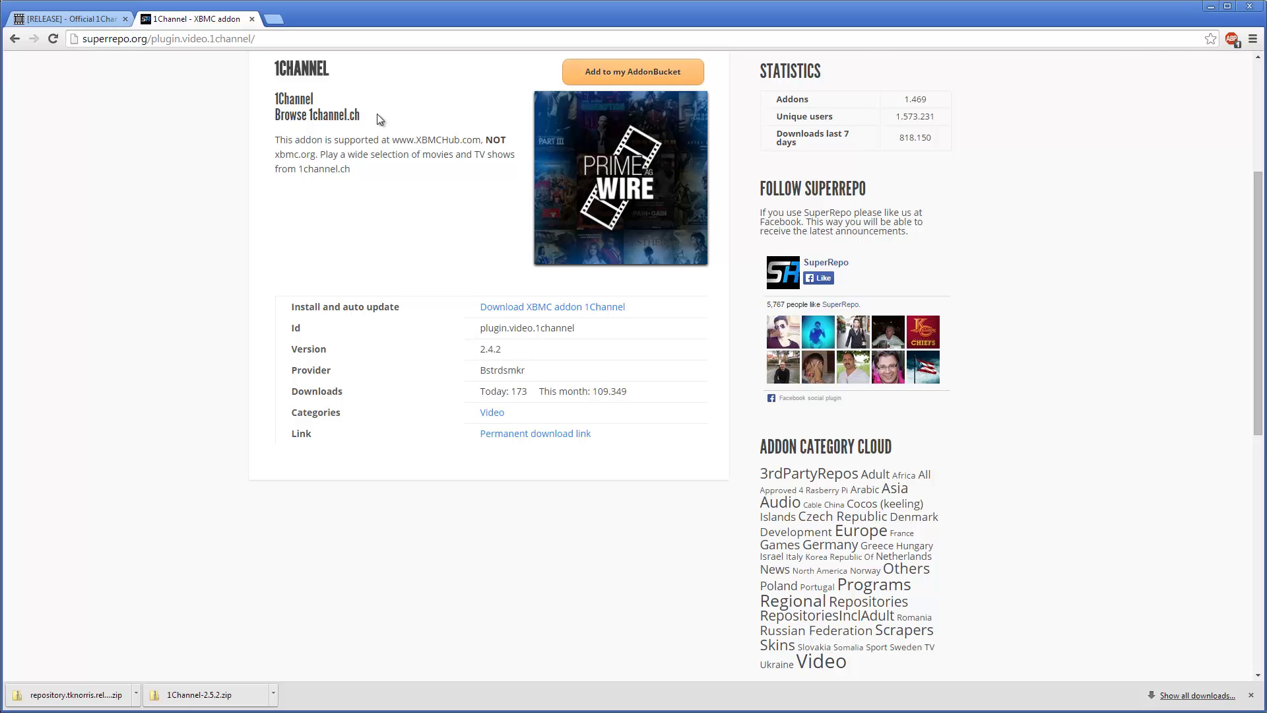
pyautogui.scroll(4, 376, 286)
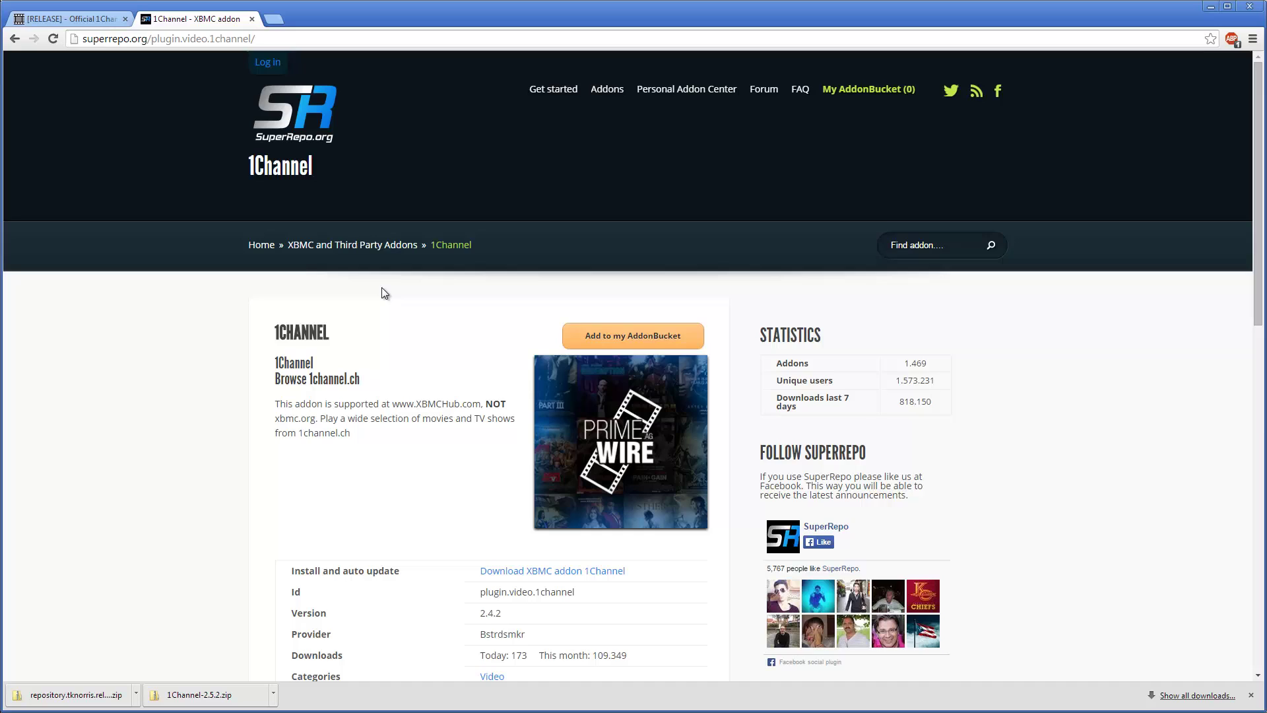
pyautogui.scroll(-4, 397, 286)
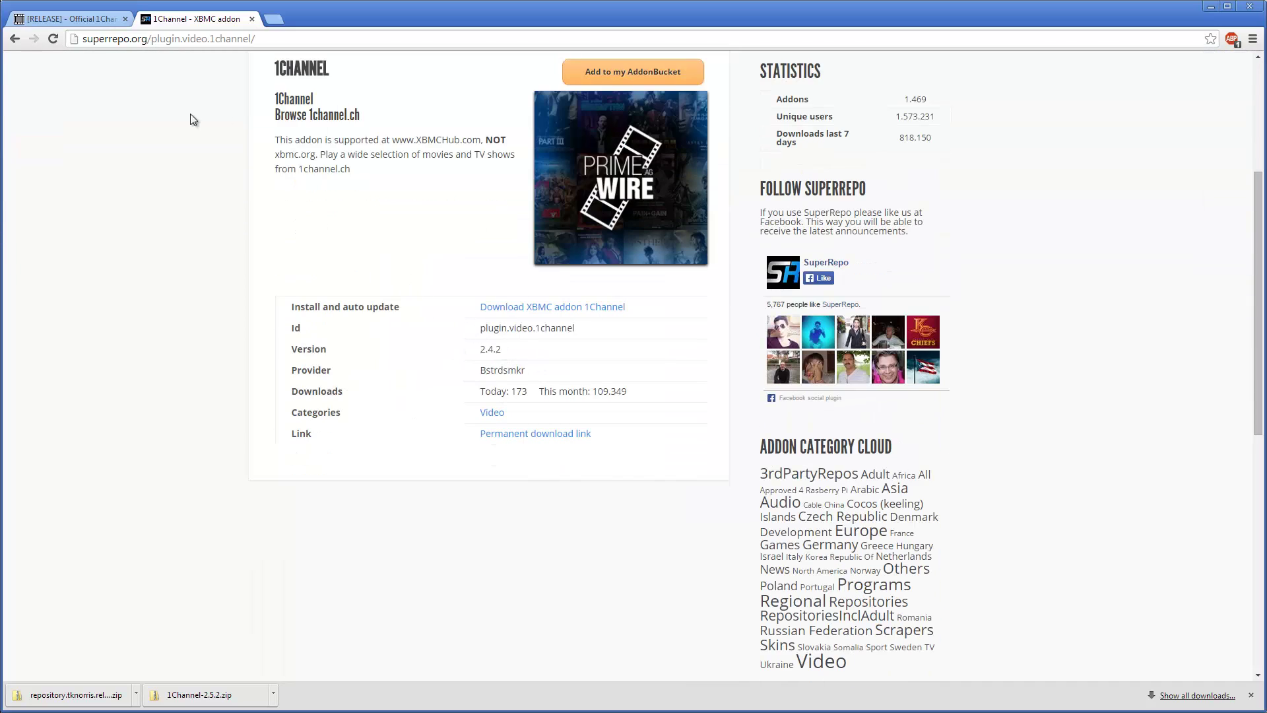
pyautogui.click(78, 15)
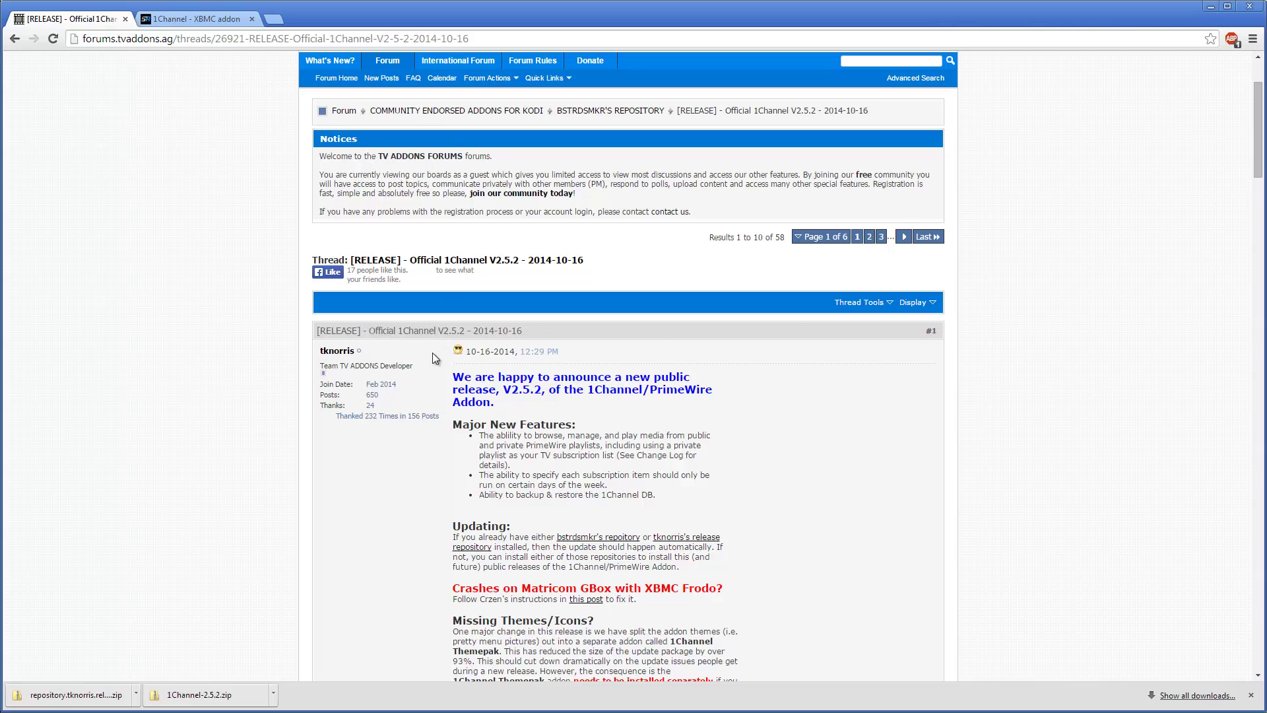
pyautogui.click(170, 15)
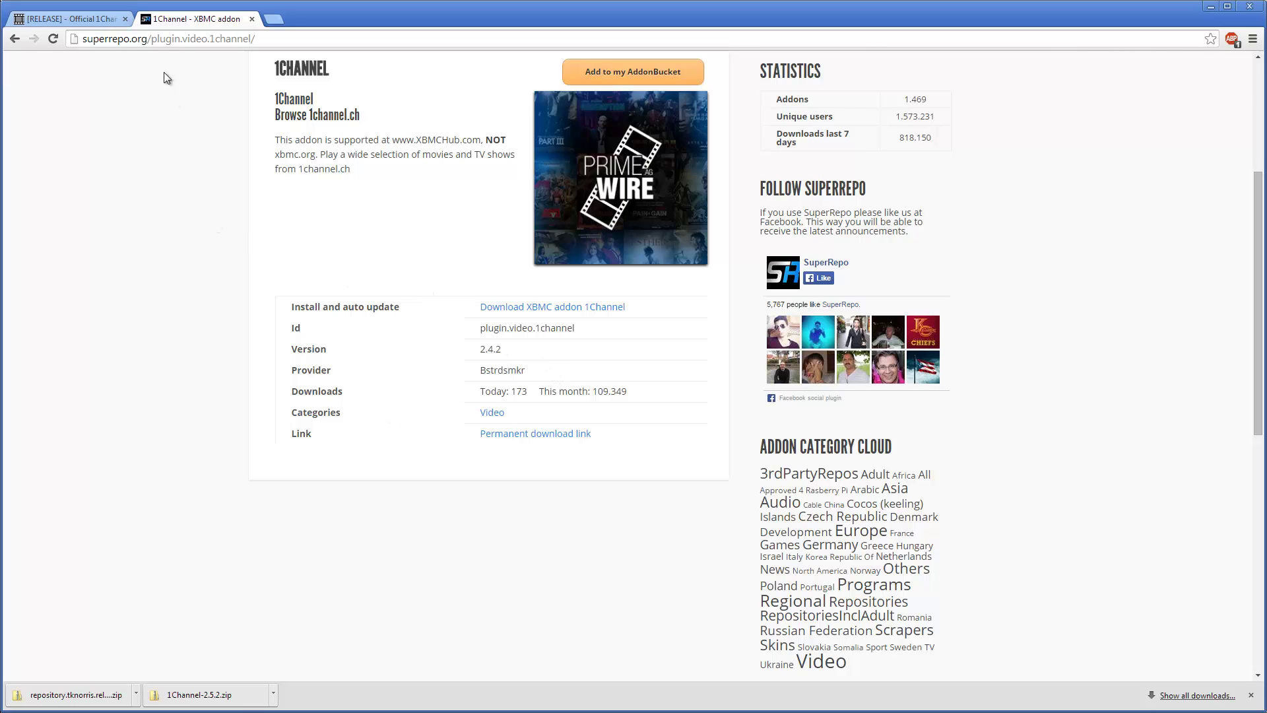
pyautogui.click(100, 18)
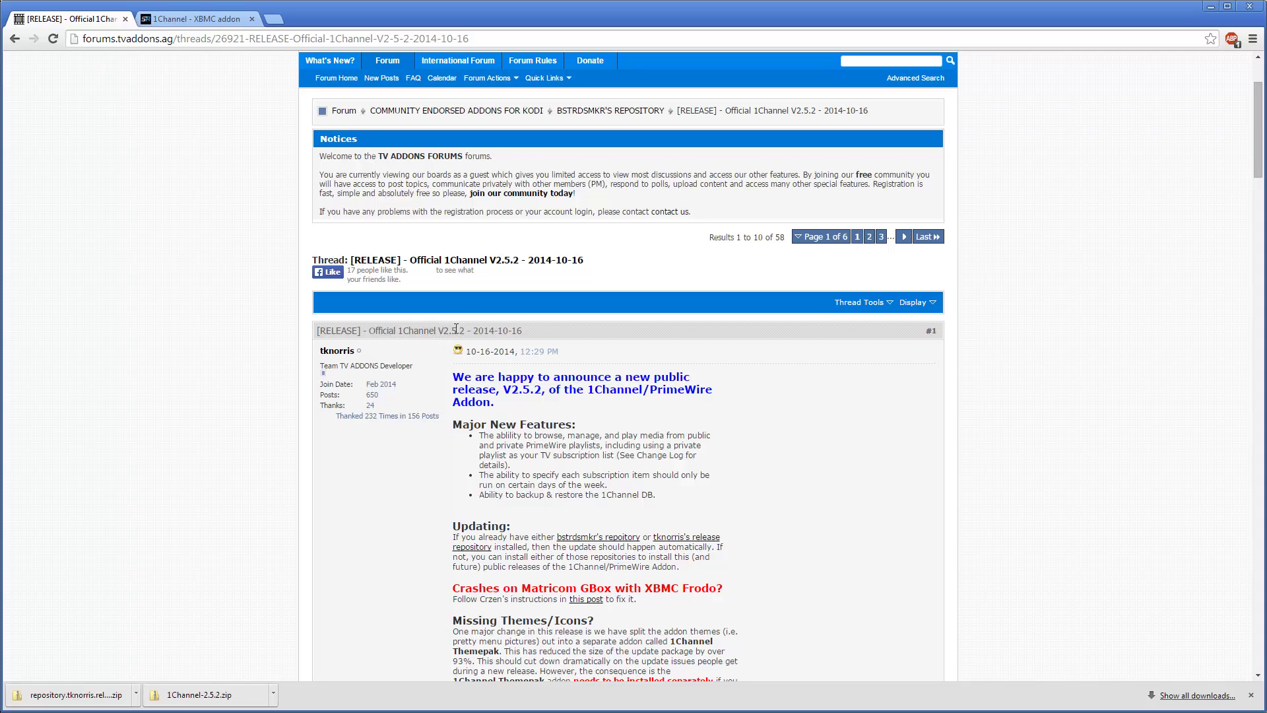
# Download repository.tknorris.release-1.0.1.zip from the post's tknorris release repository link.
pyautogui.scroll(-3, 821, 316)
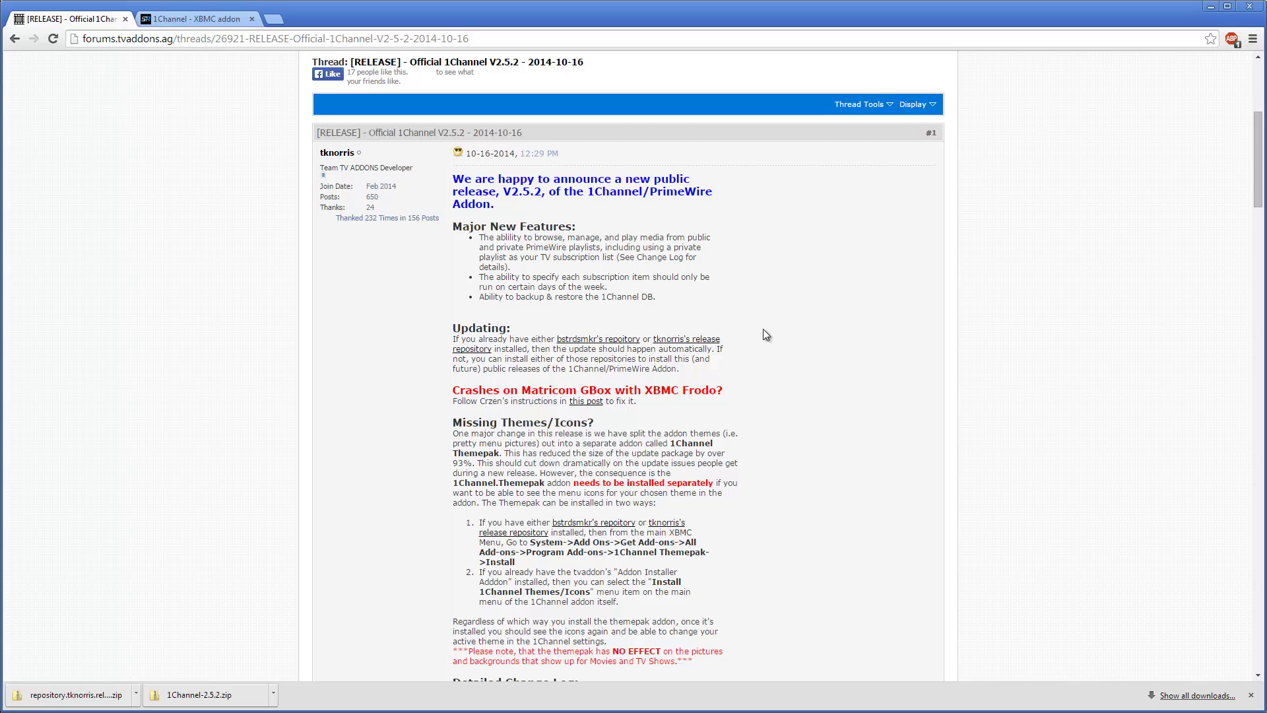
pyautogui.click(666, 340)
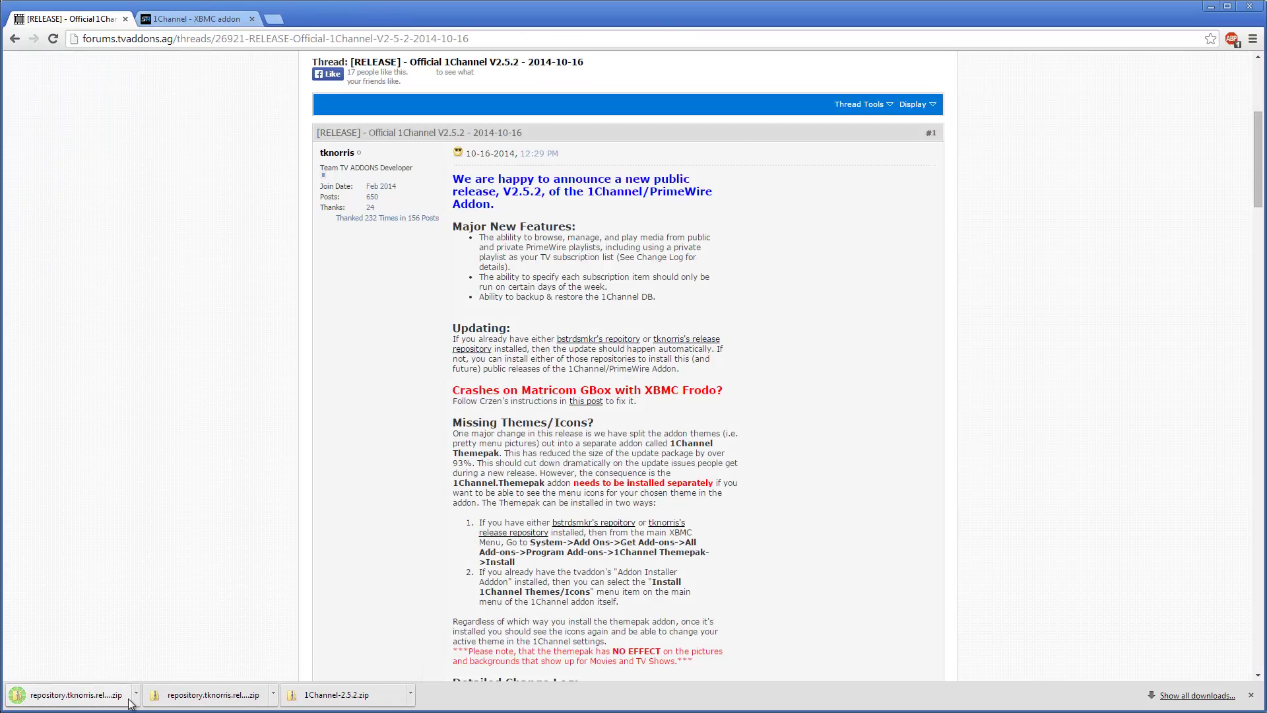
# Show the 55 KB repository zip in the Downloads folder, then open Kodi's system settings.
pyautogui.click(136, 700)
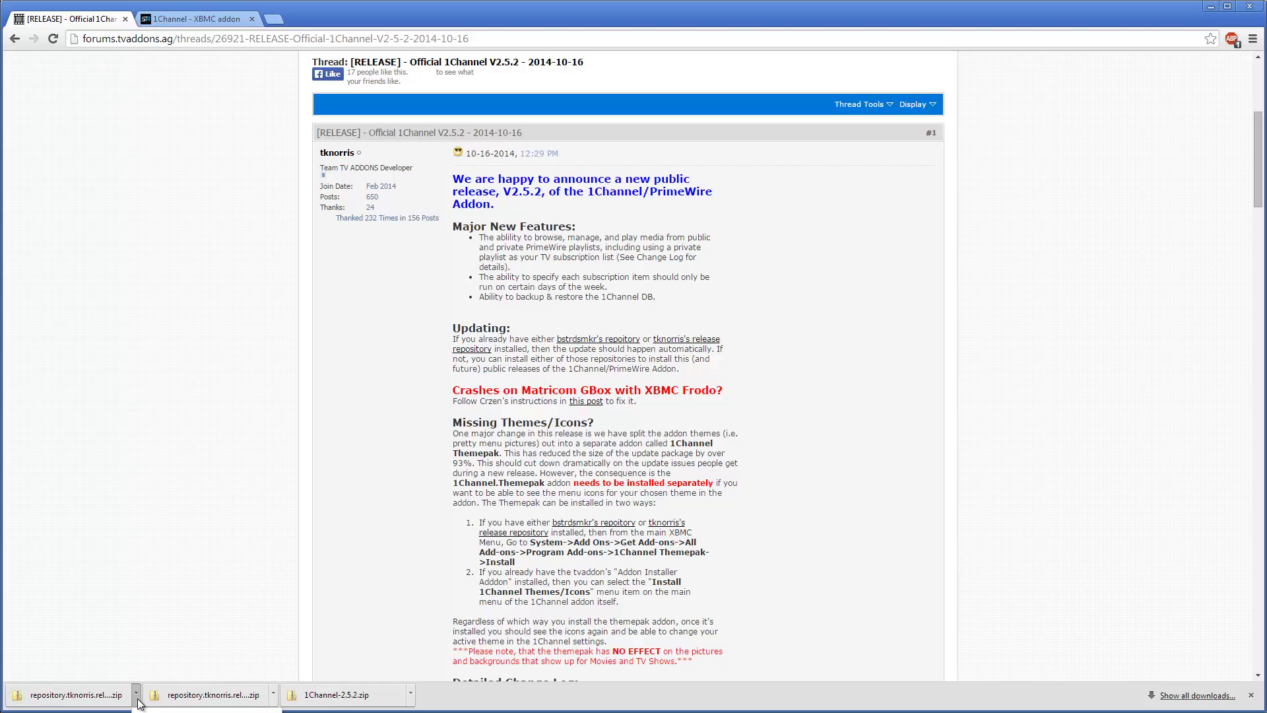
pyautogui.click(277, 656)
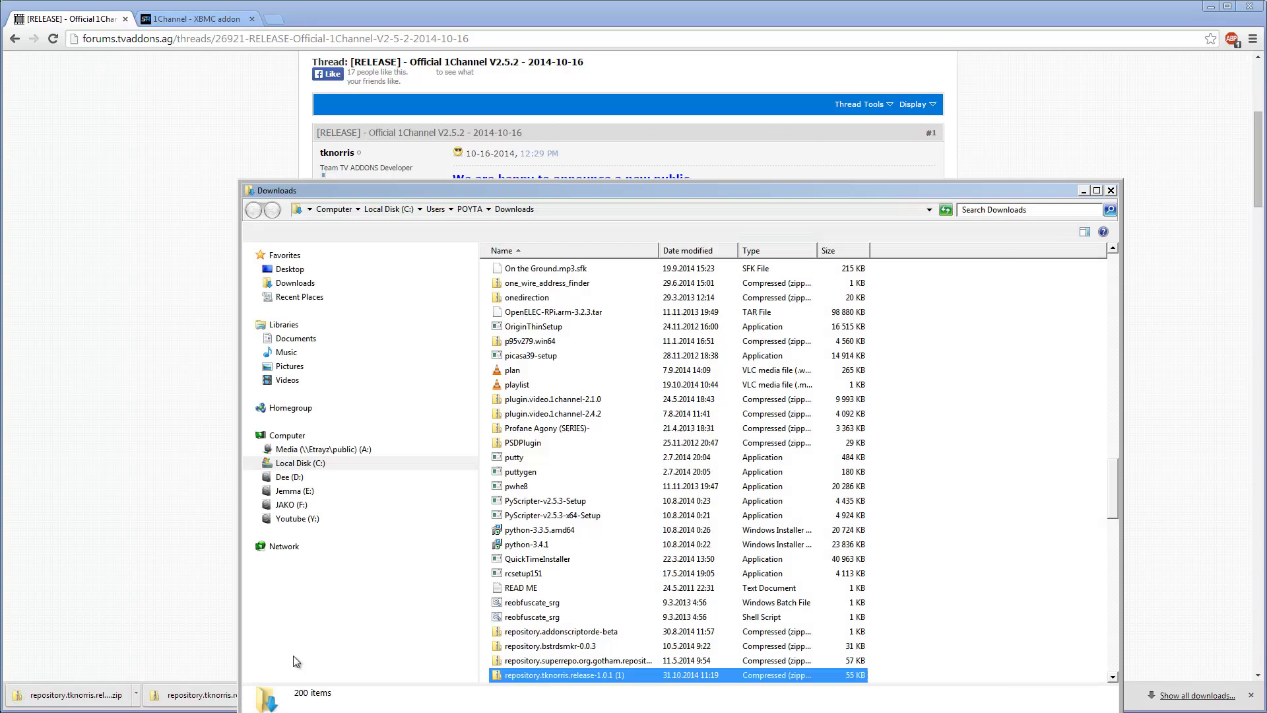
pyautogui.click(1032, 207)
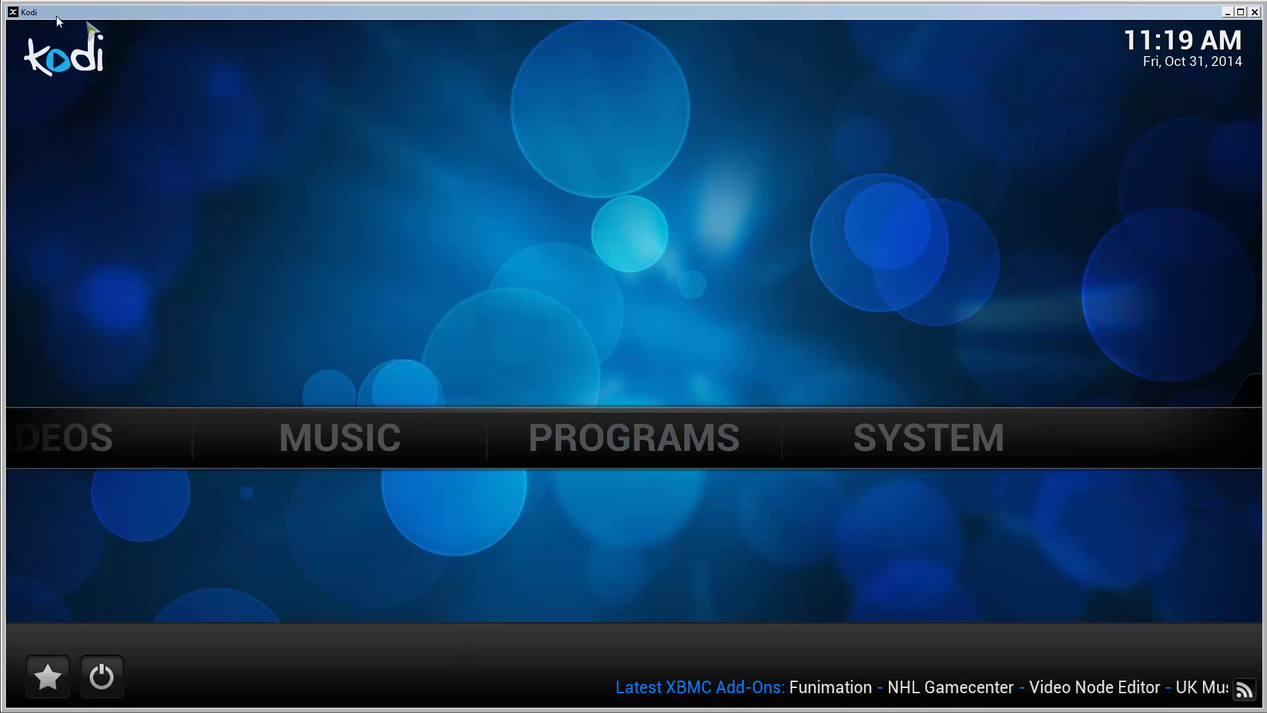
pyautogui.click(909, 435)
# Install repository.tknorris.release-1.0.1.zip from C:\Users\...\Downloads using Add-ons > Install from zip file.
pyautogui.click(286, 465)
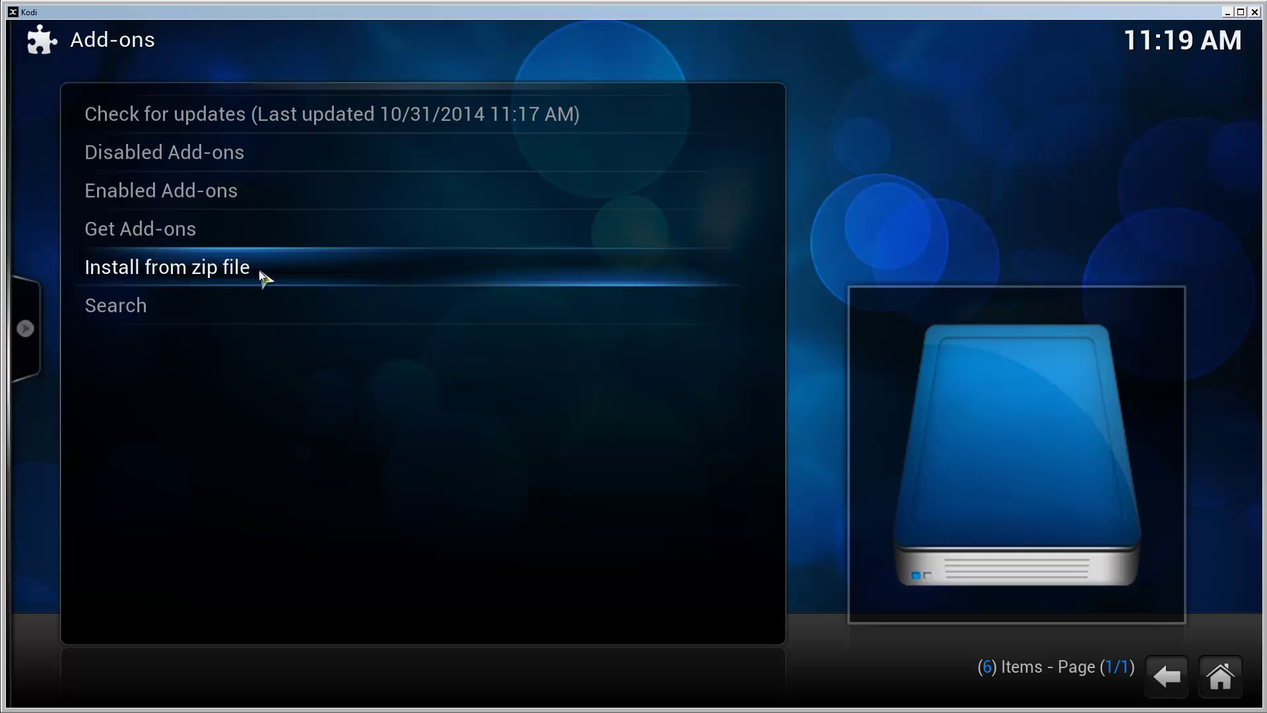
pyautogui.click(225, 275)
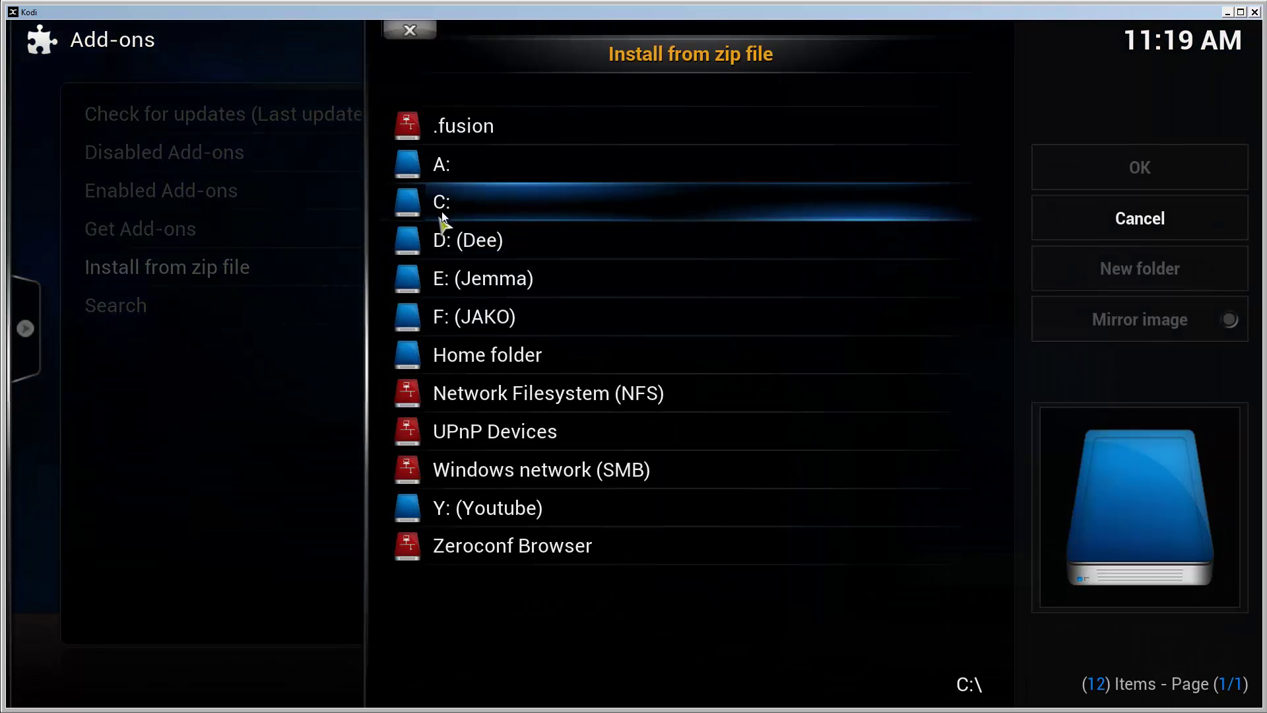
pyautogui.click(443, 217)
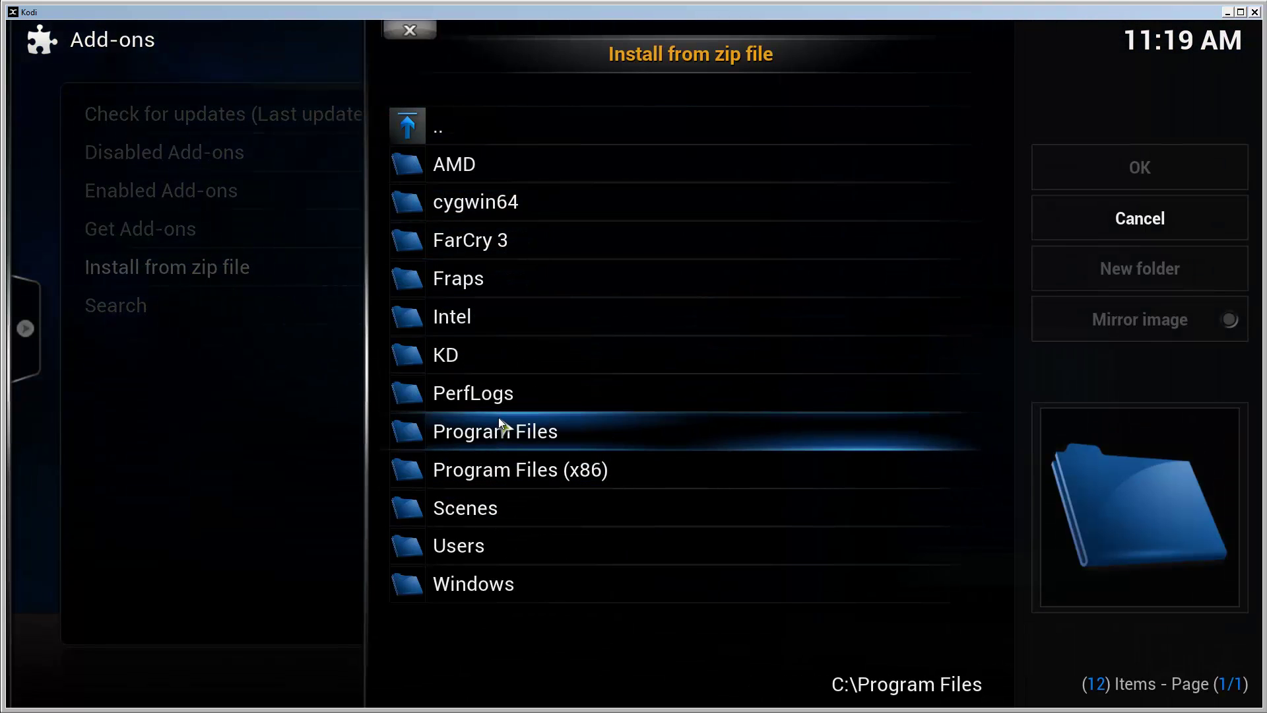
pyautogui.click(516, 554)
pyautogui.click(499, 174)
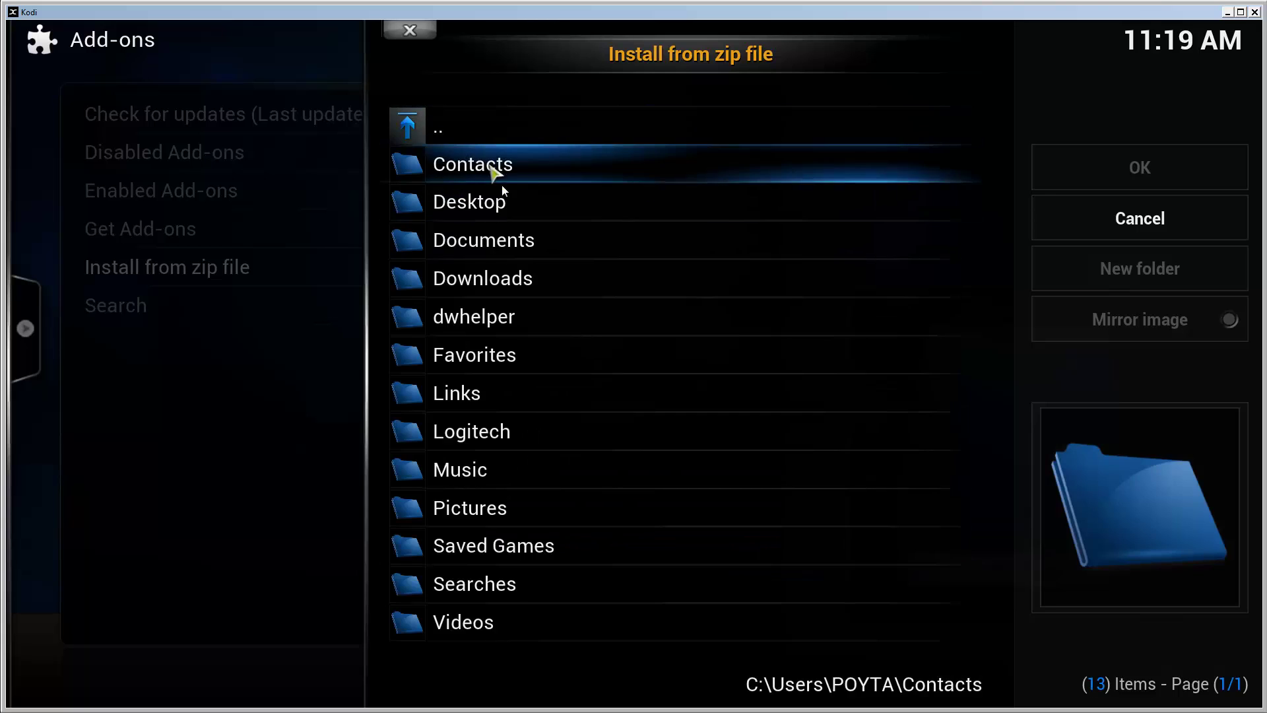
pyautogui.click(528, 278)
pyautogui.scroll(-8, 649, 467)
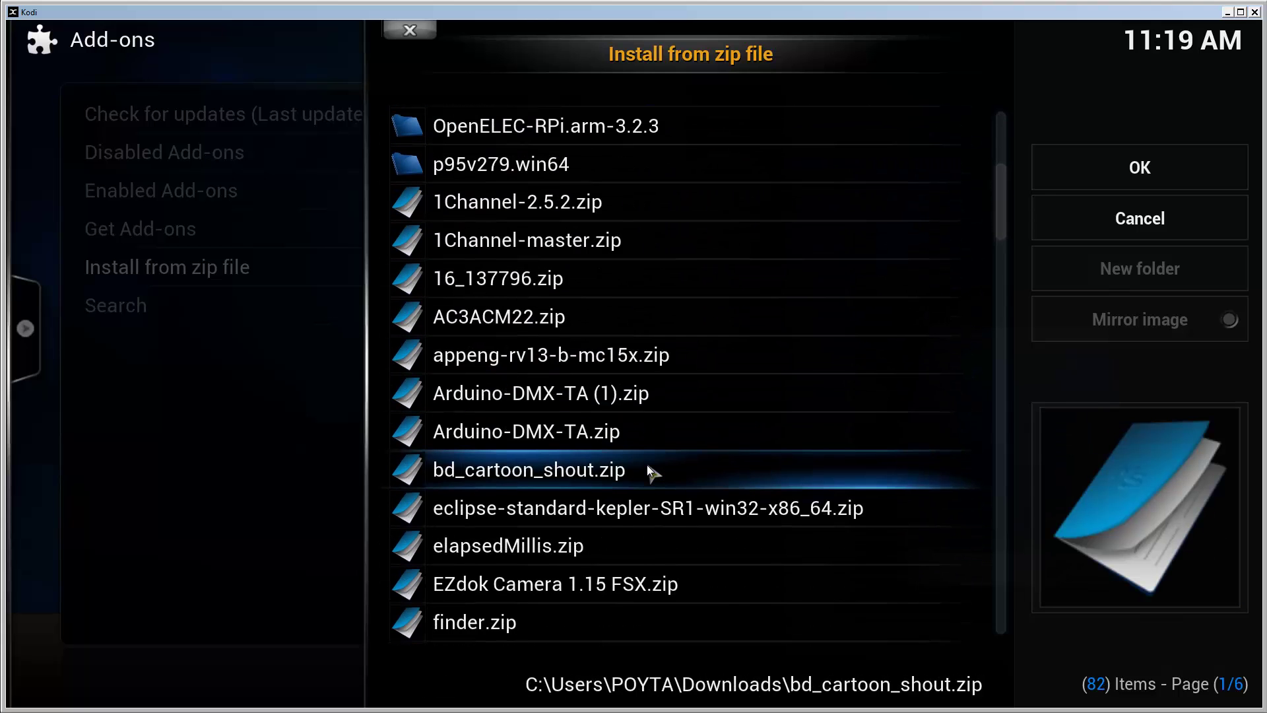
pyautogui.scroll(-5, 646, 464)
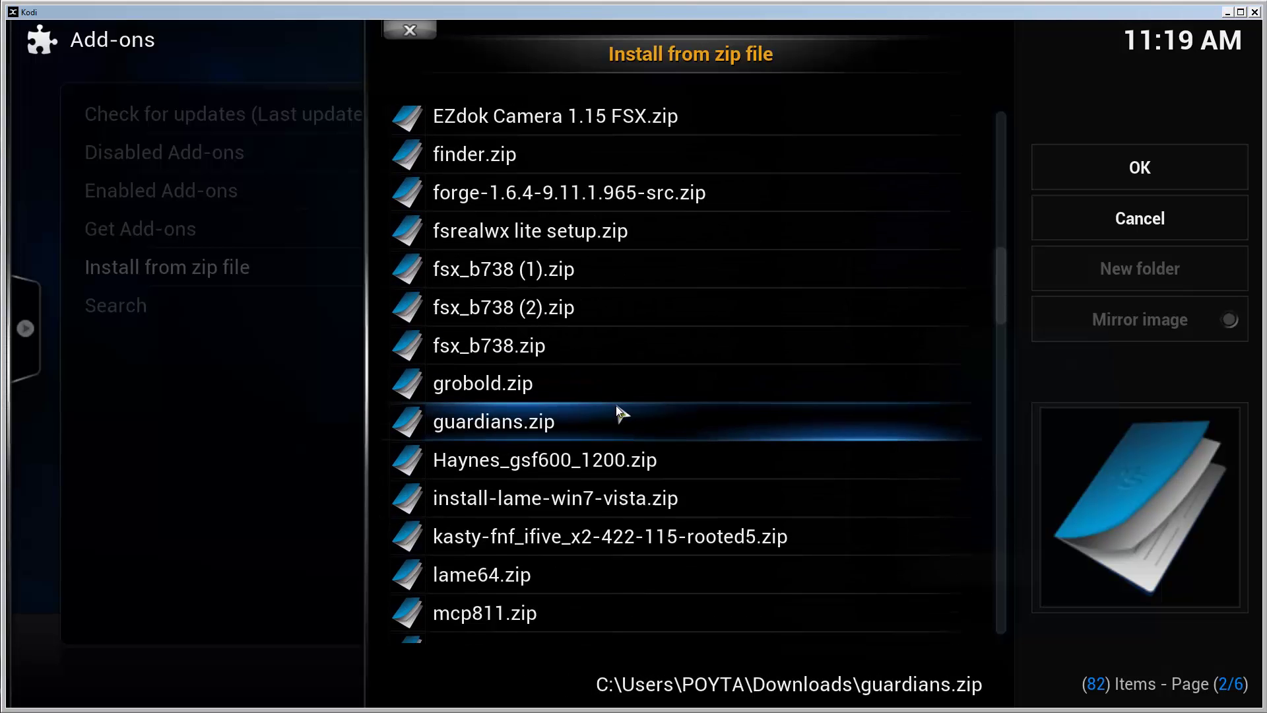
pyautogui.scroll(-13, 616, 407)
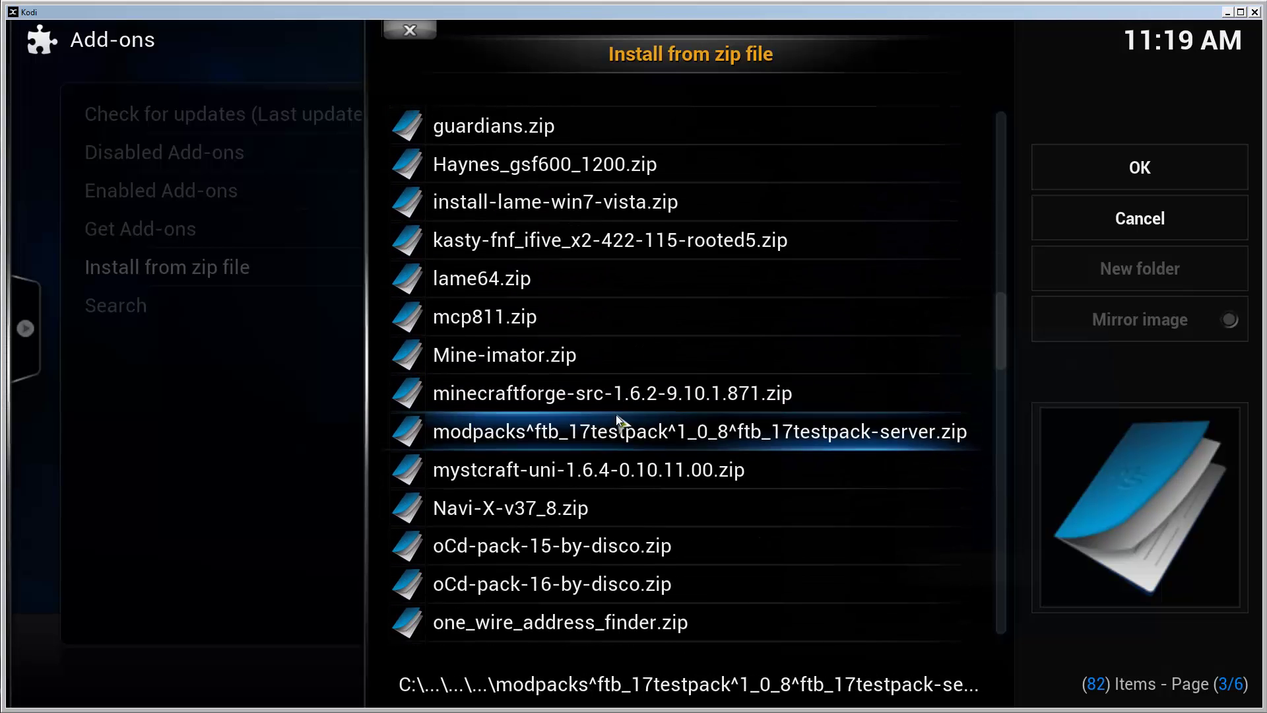
pyautogui.scroll(-9, 615, 417)
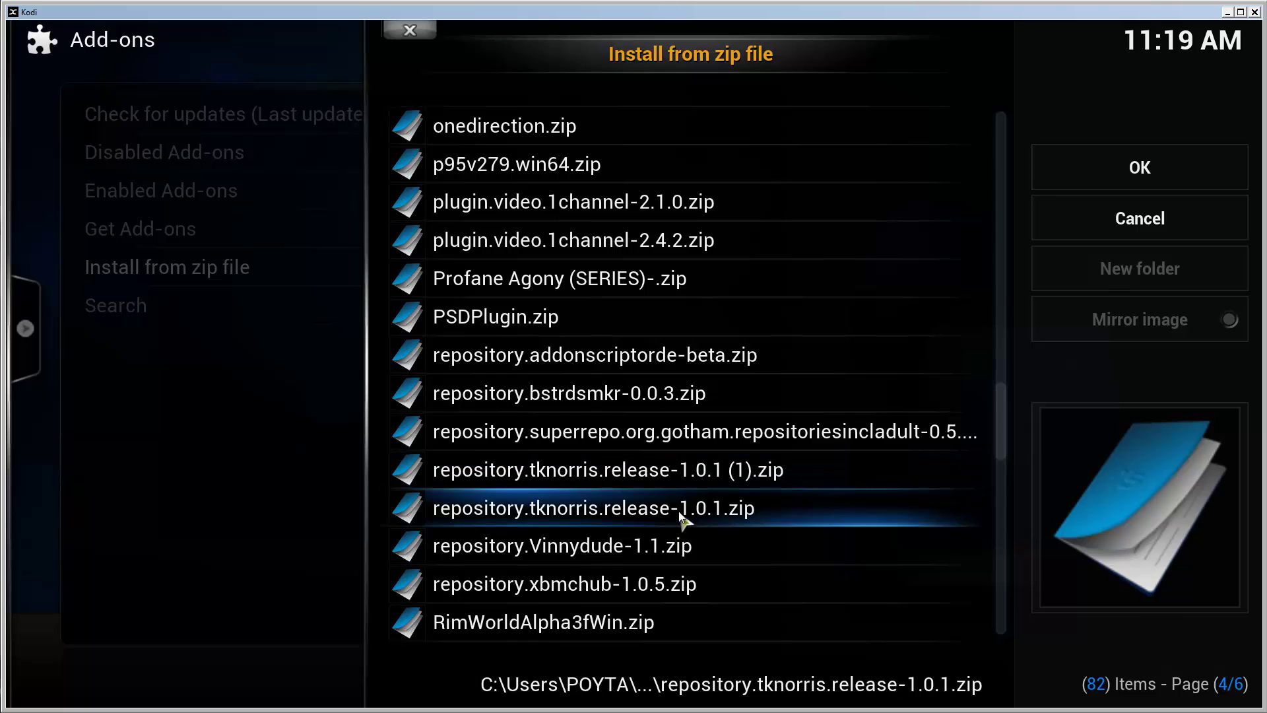
pyautogui.click(723, 510)
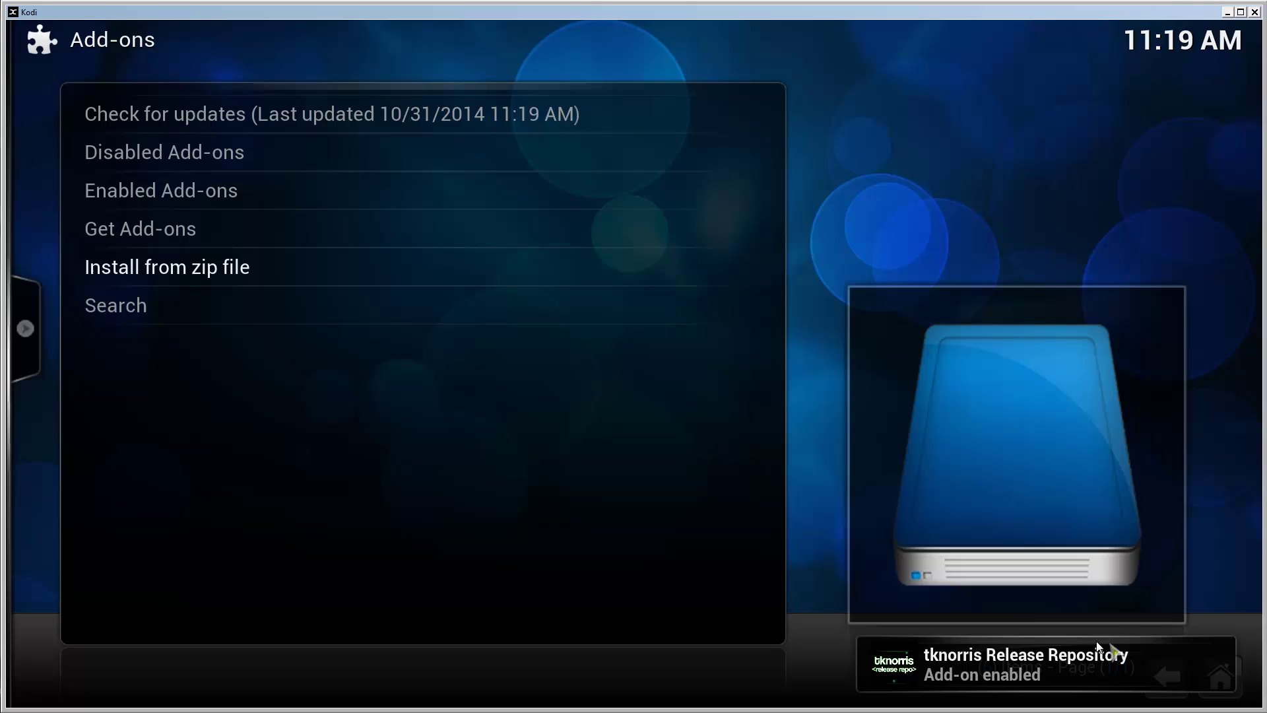
# List the tknorris Release Repository's Video Add-ons, showing 1Channel 2.5.2.
pyautogui.click(159, 233)
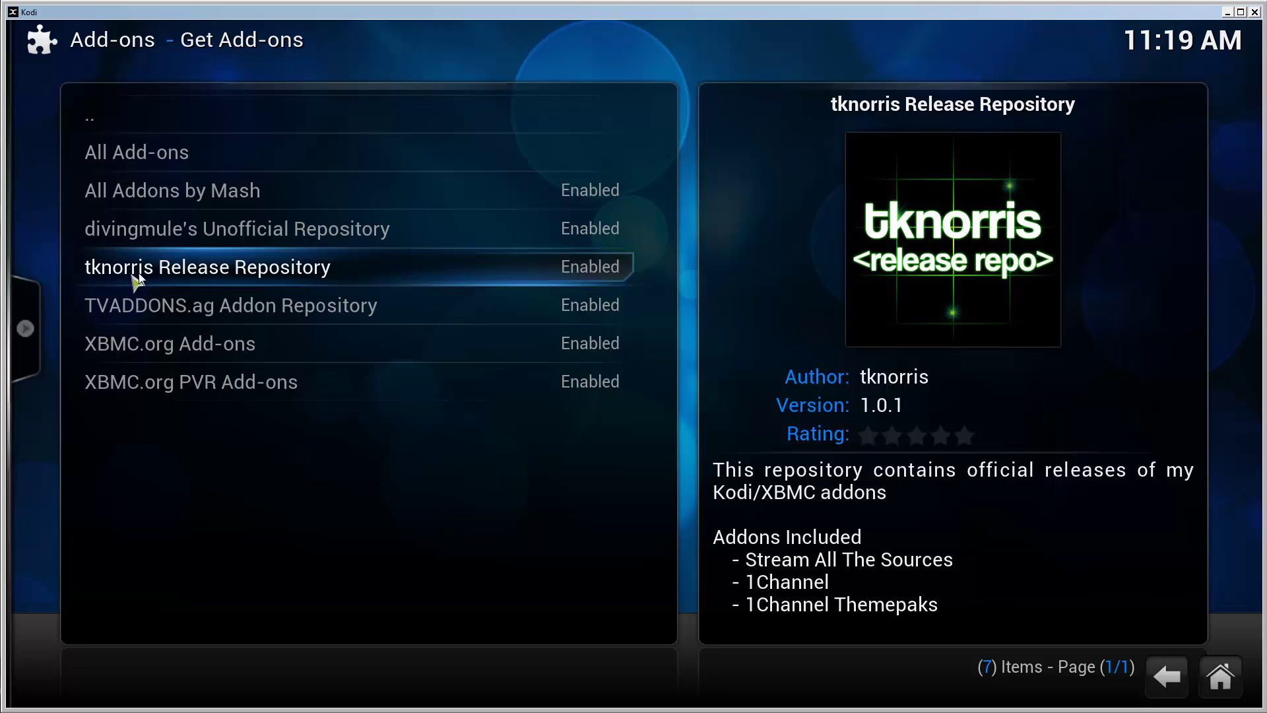
pyautogui.click(191, 267)
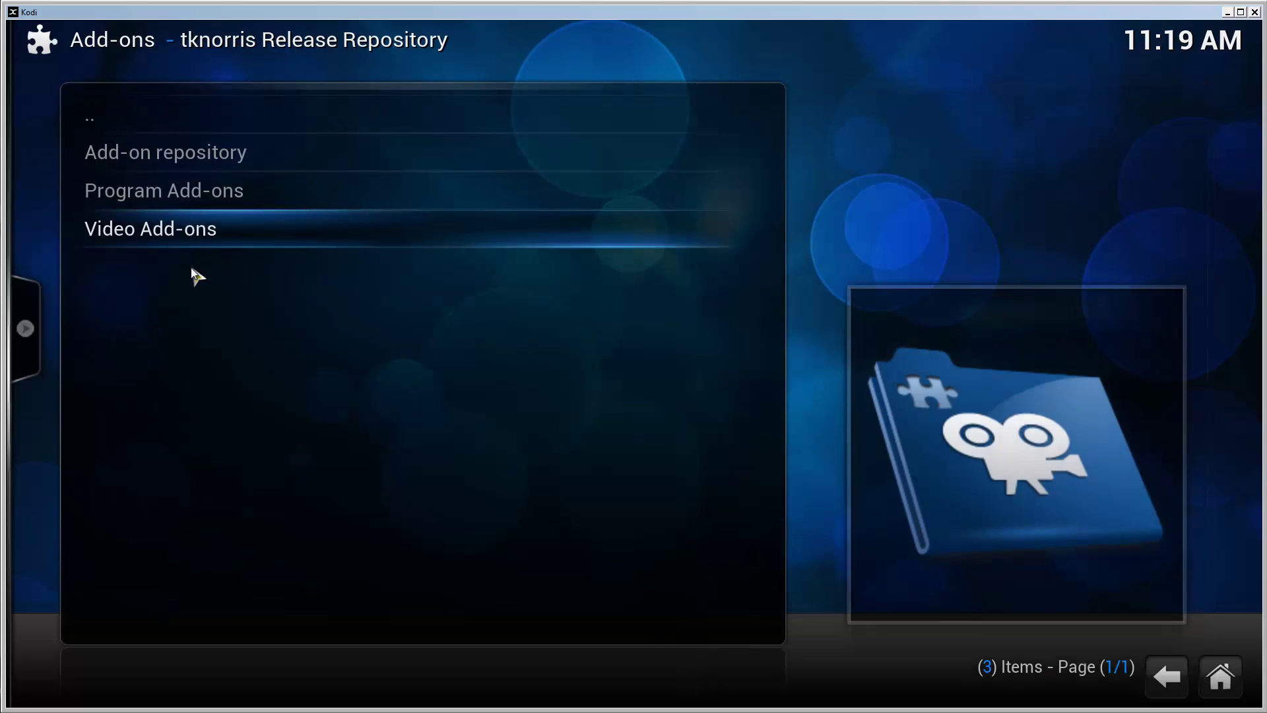
pyautogui.click(194, 229)
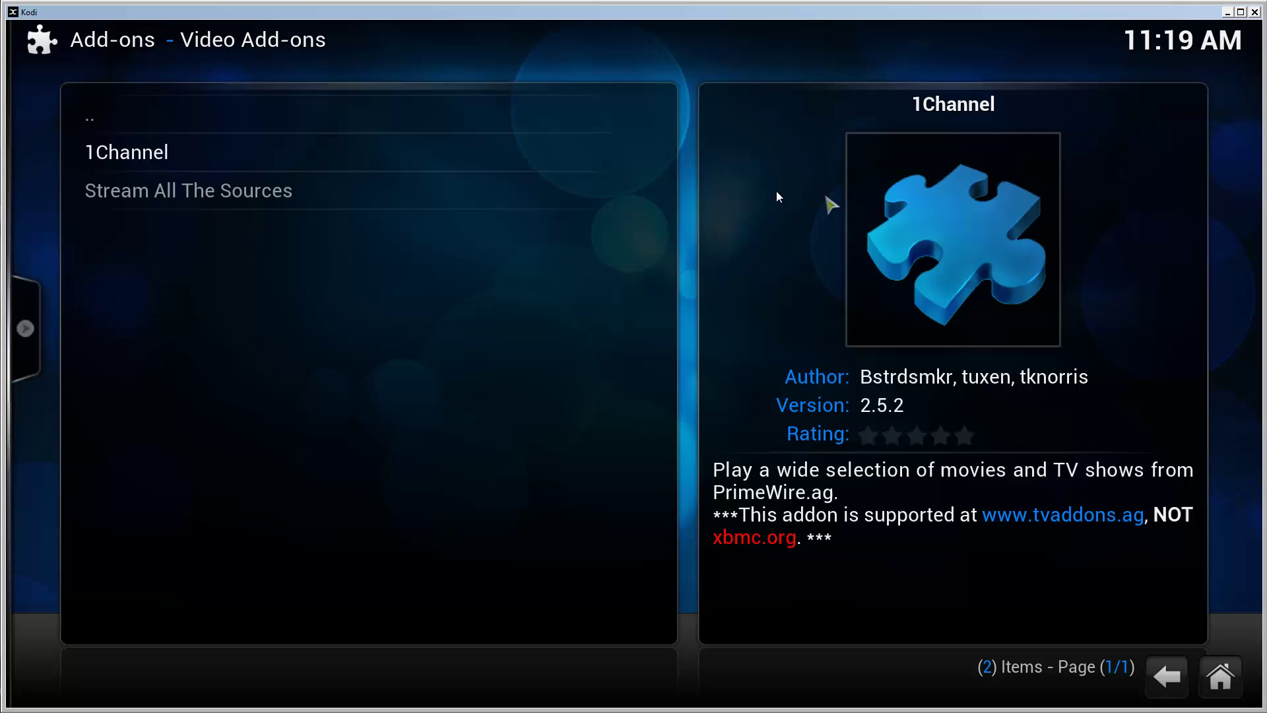
# Install the 1Channel 2.5.2 add-on from its information page, then back out to home.
pyautogui.click(142, 152)
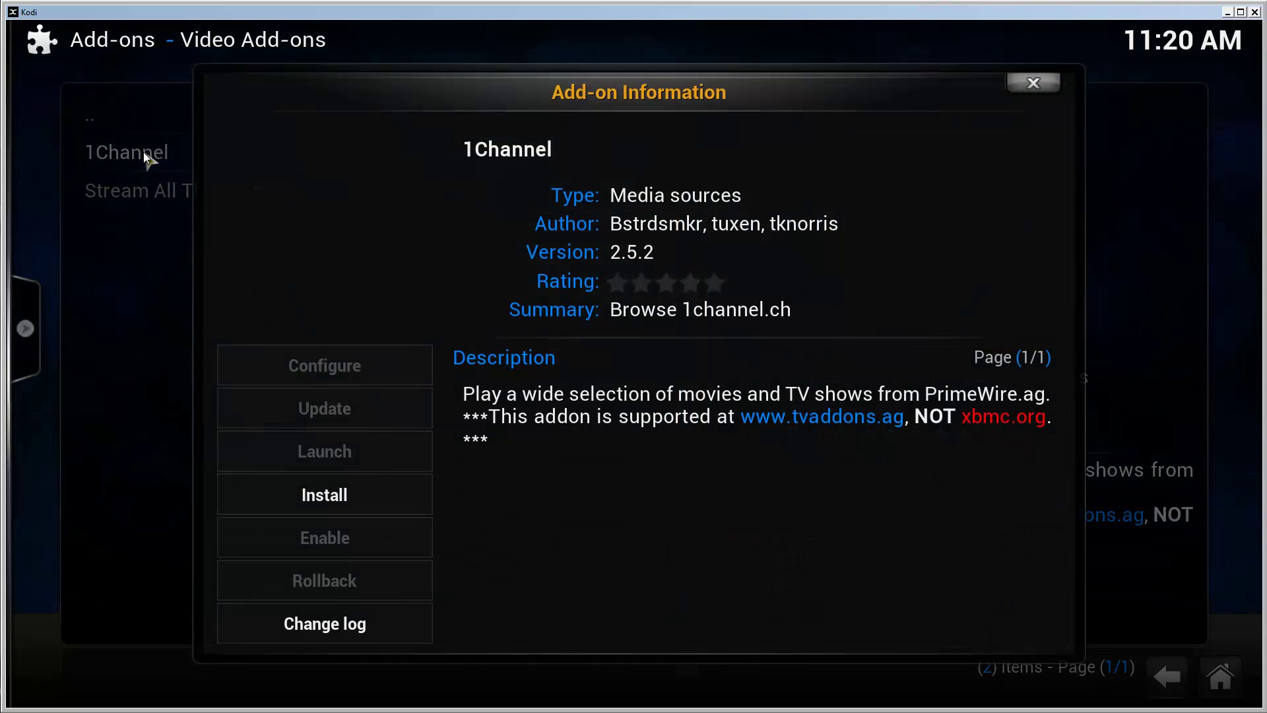
pyautogui.click(305, 495)
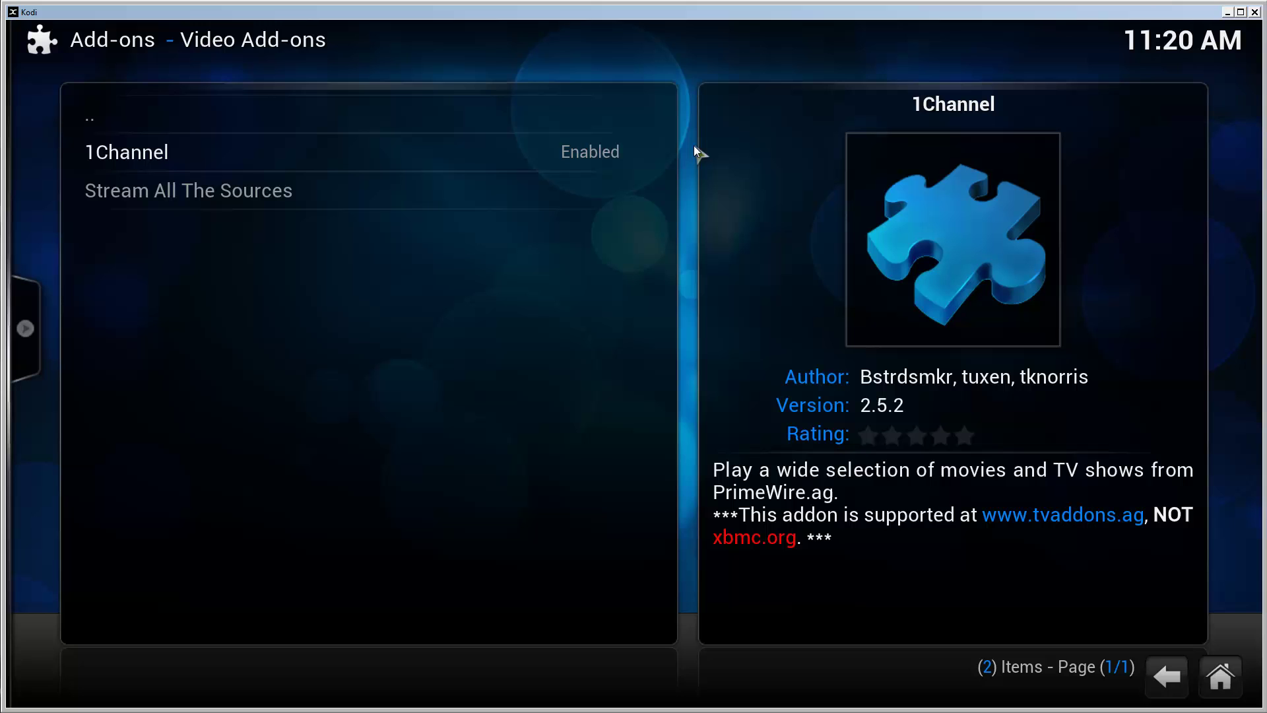
pyautogui.press('BackSpace')
pyautogui.press('BackSpace')
pyautogui.press('BackSpace')
pyautogui.press('BackSpace')
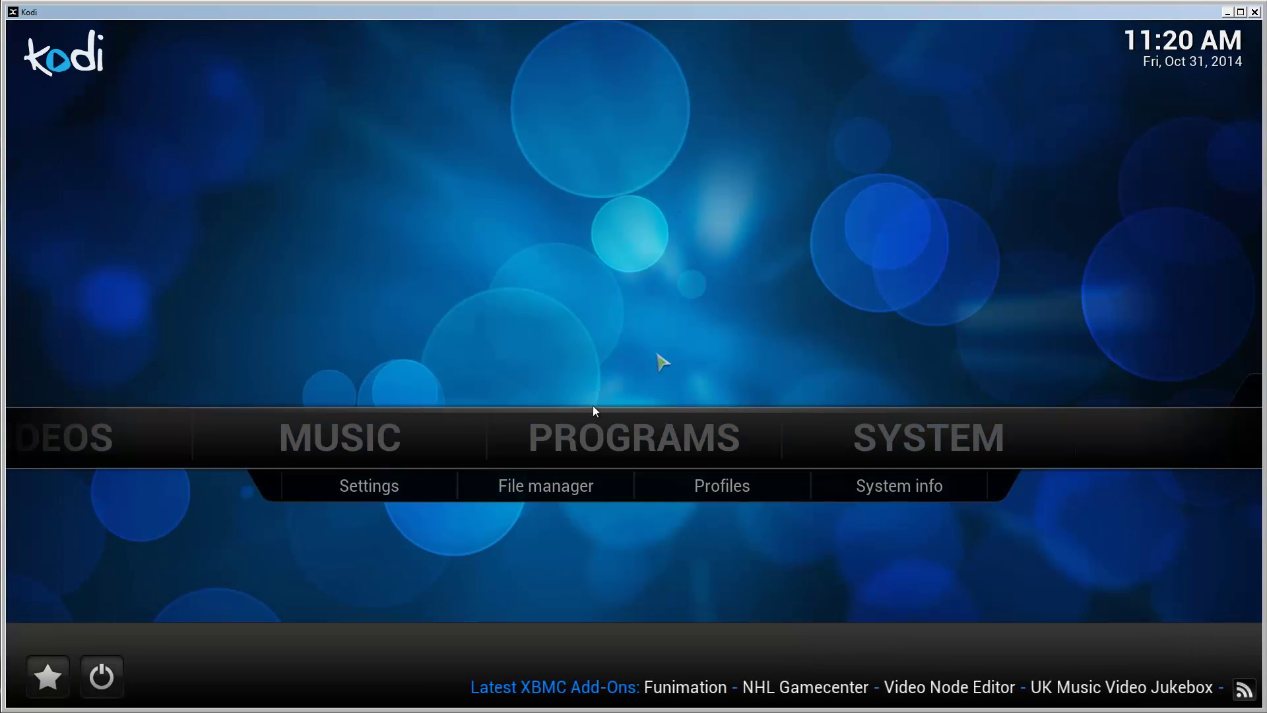
# Launch 1Channel from Videos > Add-ons so the PrimeWire v2.5.2 release notes appear.
pyautogui.moveTo(79, 439)
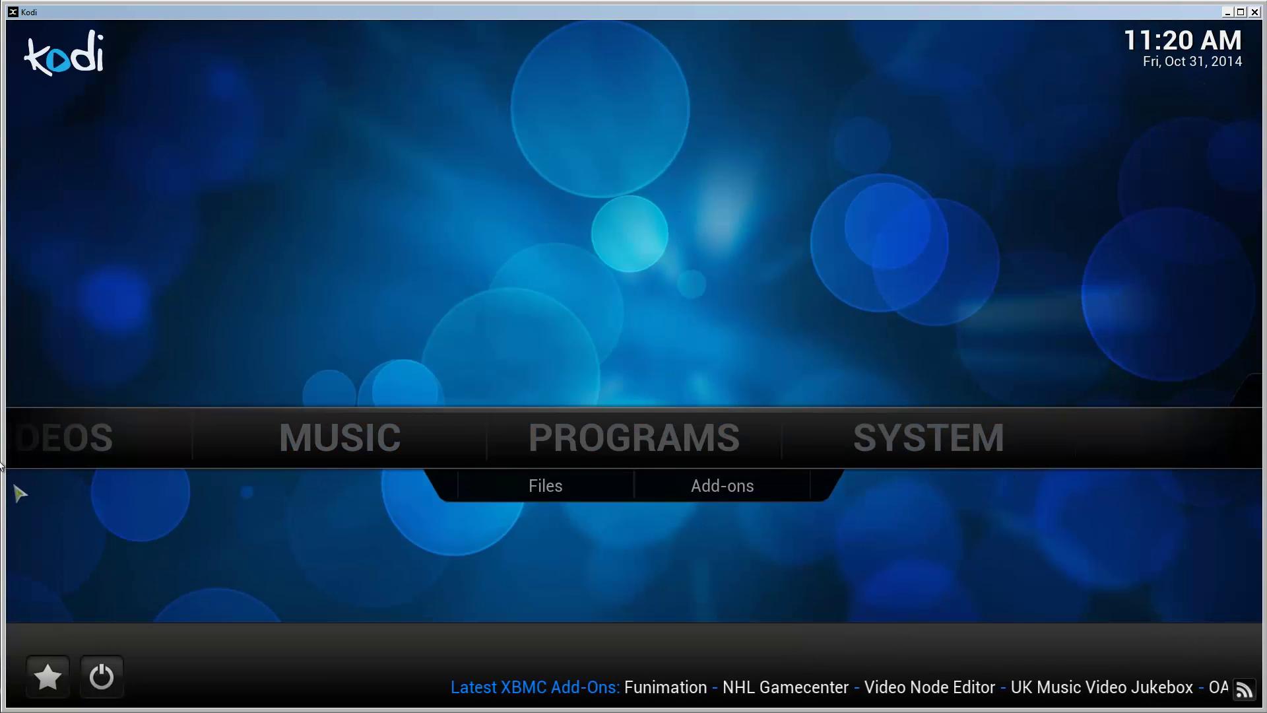
pyautogui.click(700, 492)
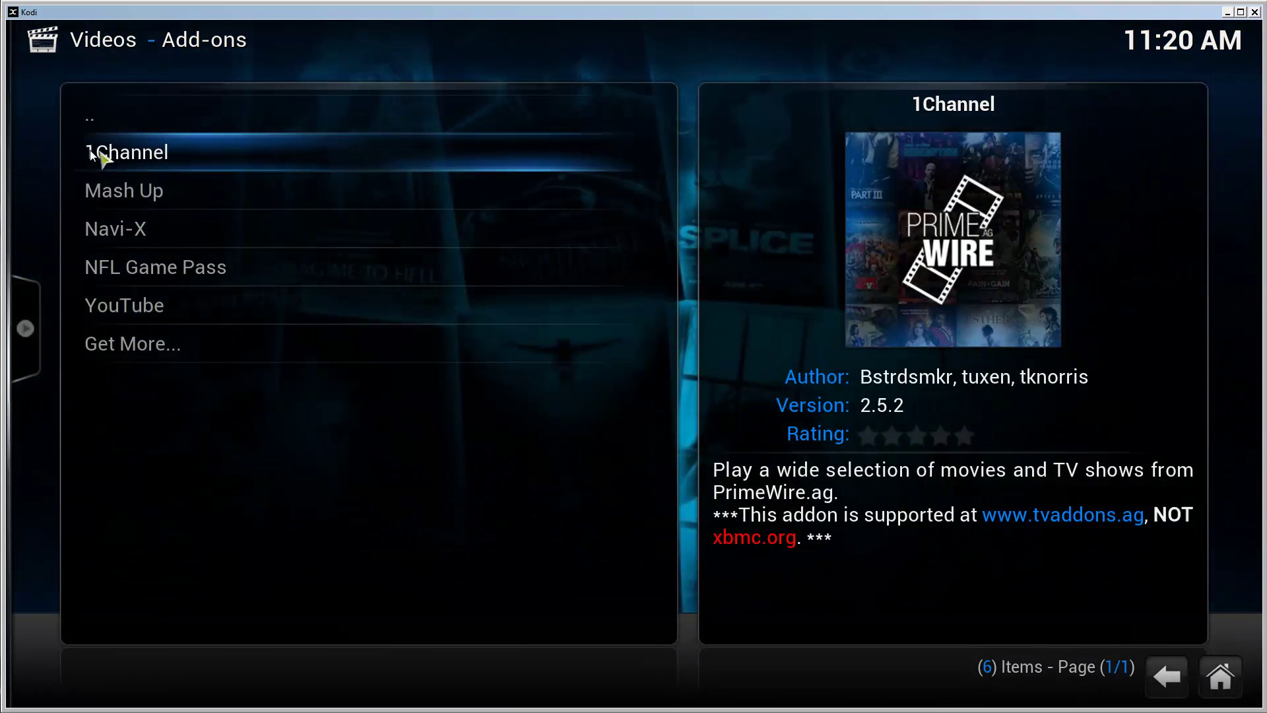
pyautogui.click(211, 158)
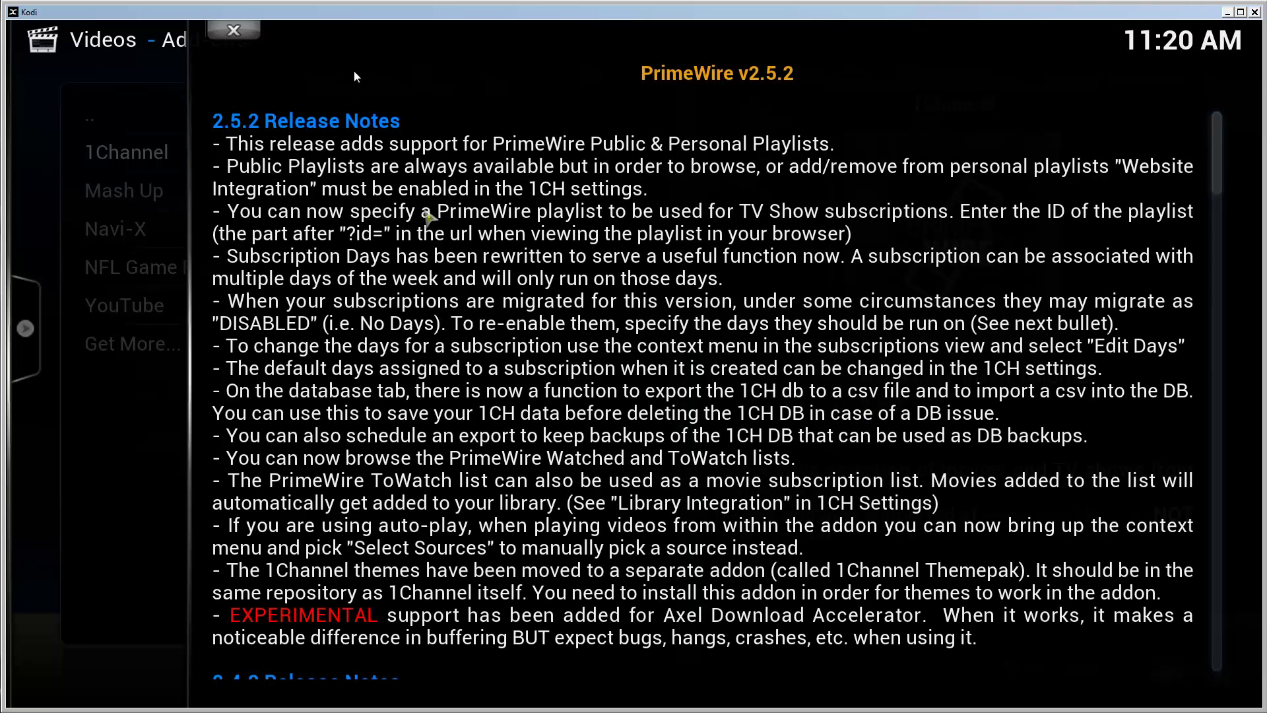
# Play The Big Bang Theory 1x1 Pilot via TV shows > Most Popular > Season 1.
pyautogui.click(233, 27)
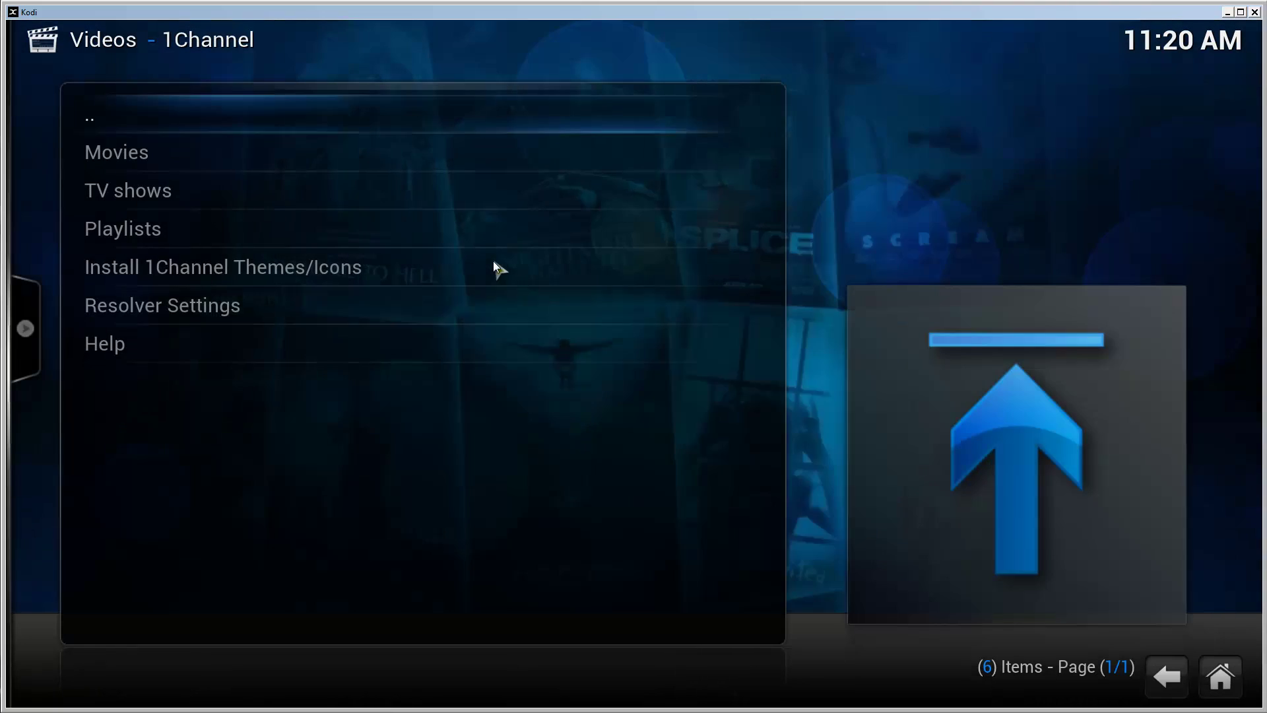
pyautogui.click(143, 194)
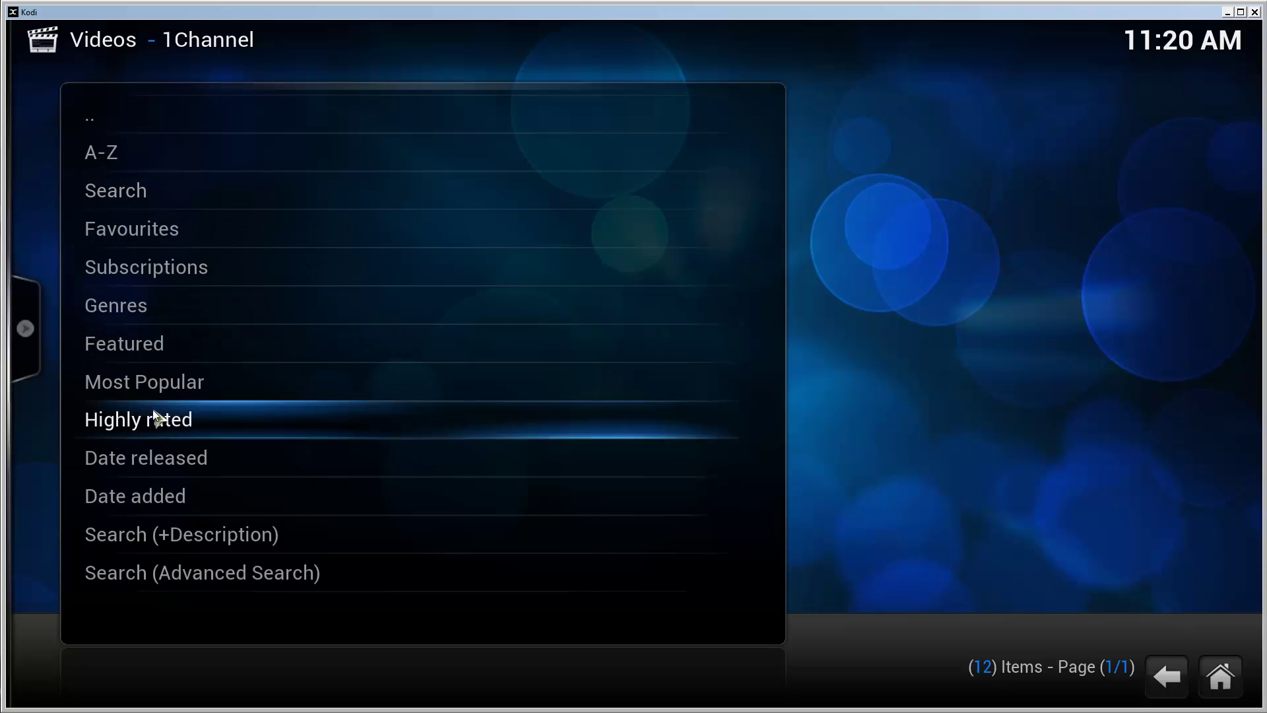
pyautogui.click(242, 364)
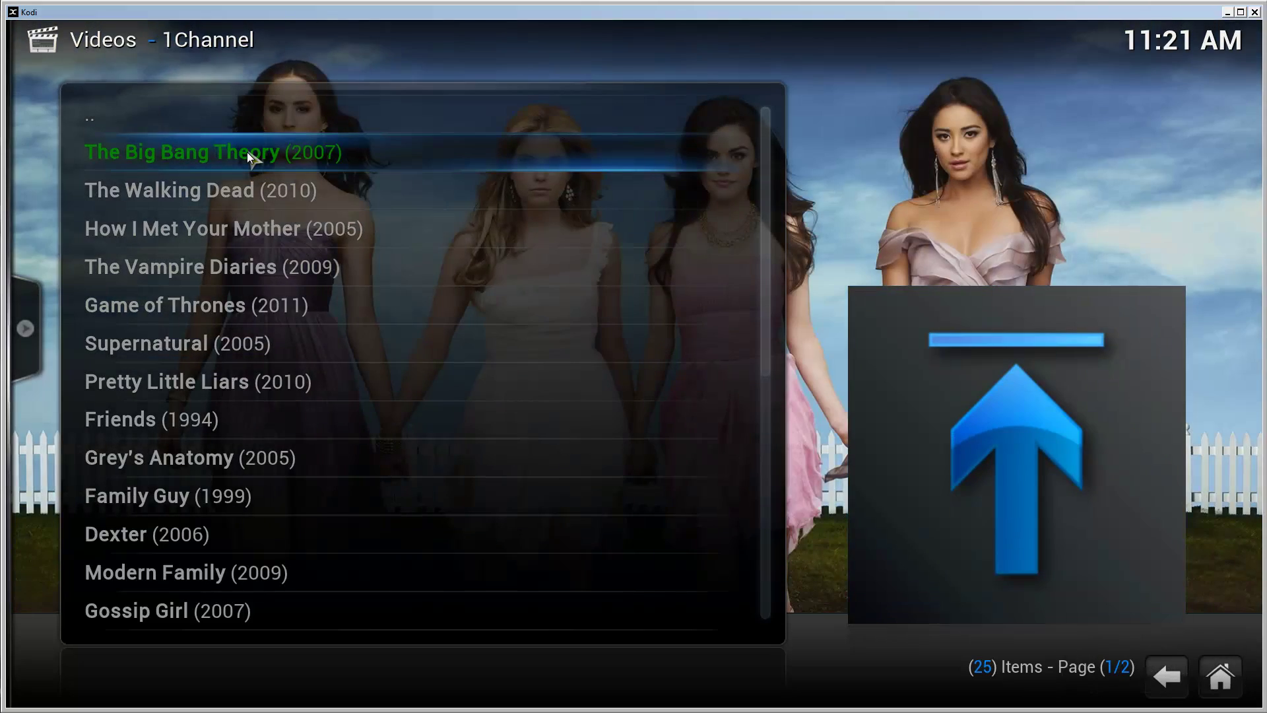
pyautogui.click(246, 151)
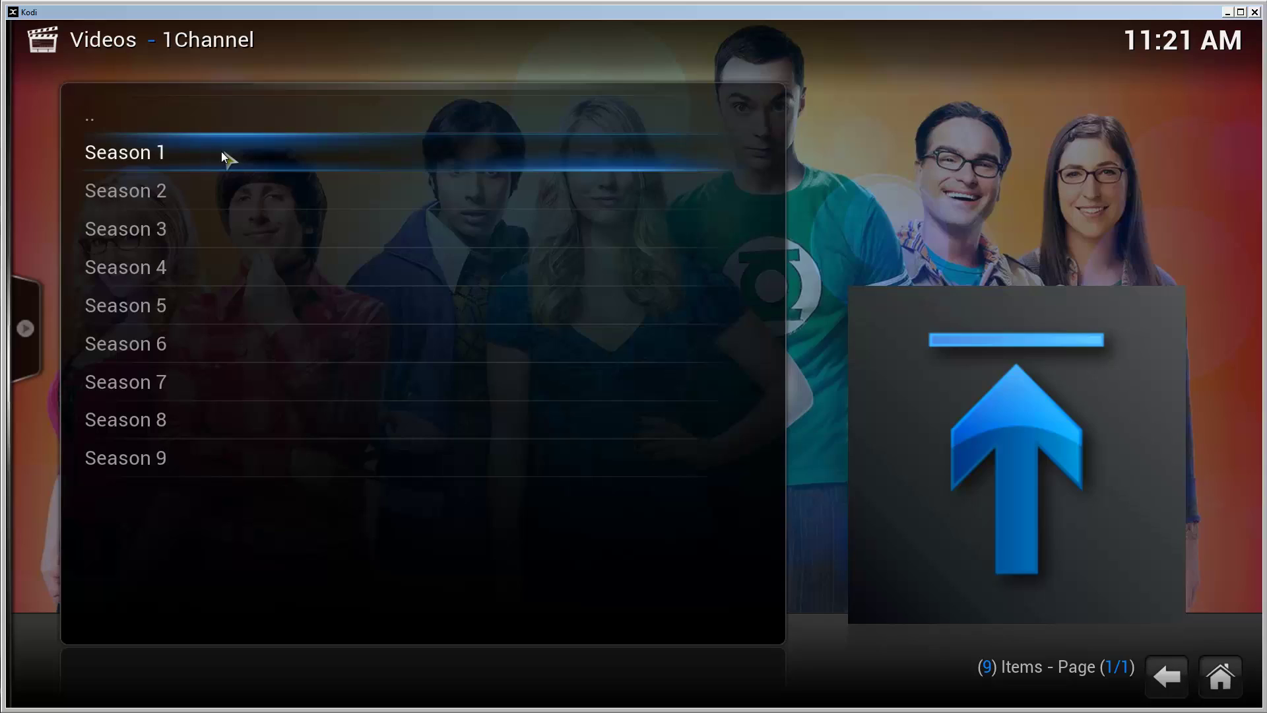
pyautogui.click(220, 152)
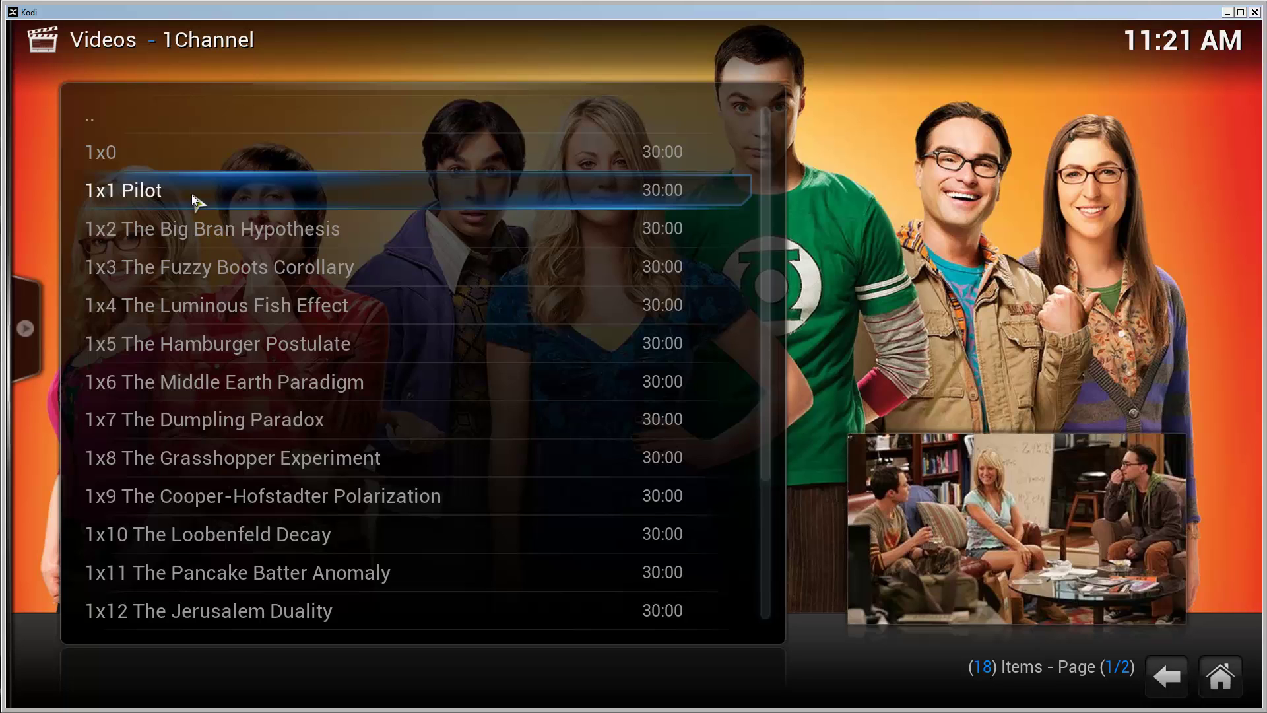
pyautogui.click(193, 191)
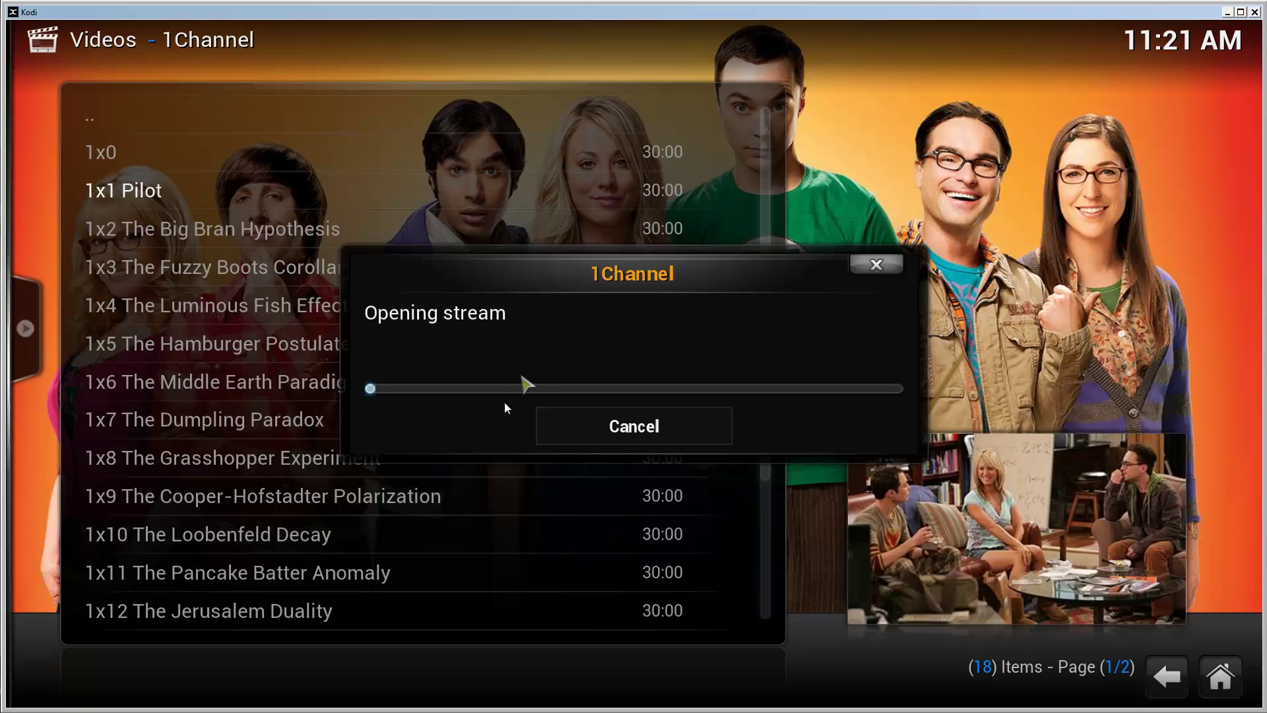
# Cancel the Pilot stream, dismiss the Playback failed message, and reopen Season 1's episodes.
pyautogui.click(634, 427)
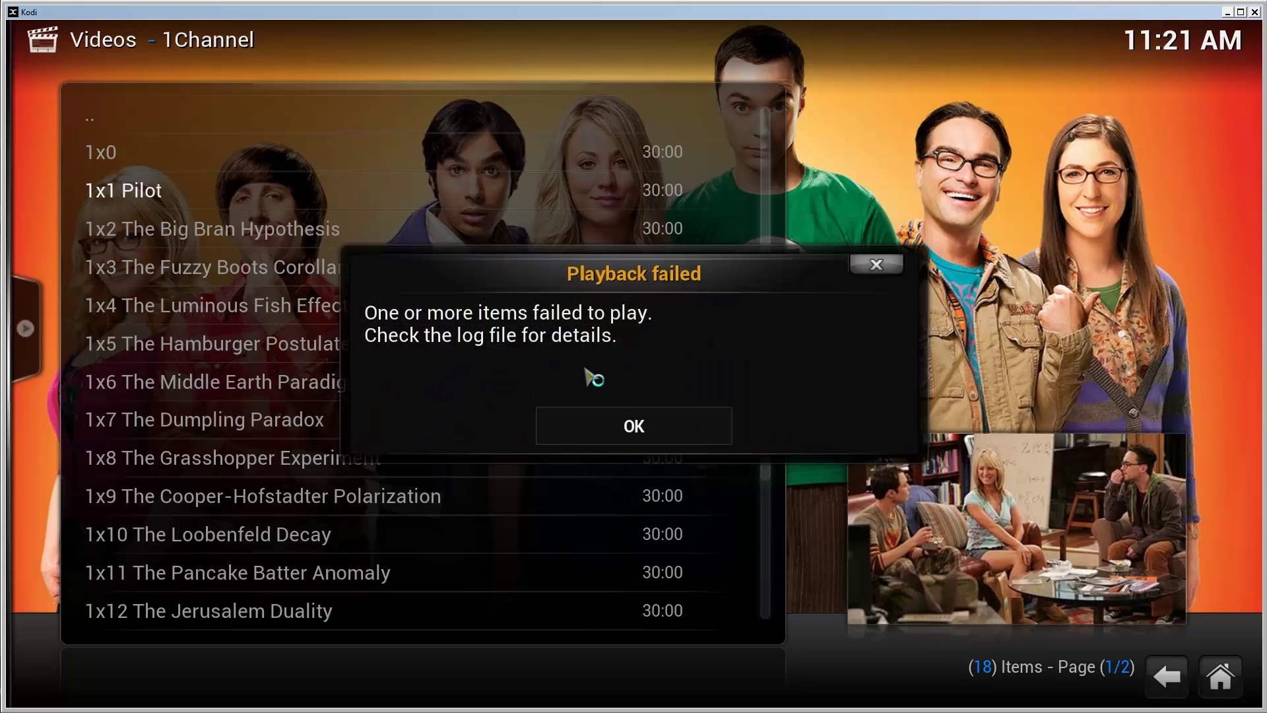
pyautogui.click(637, 423)
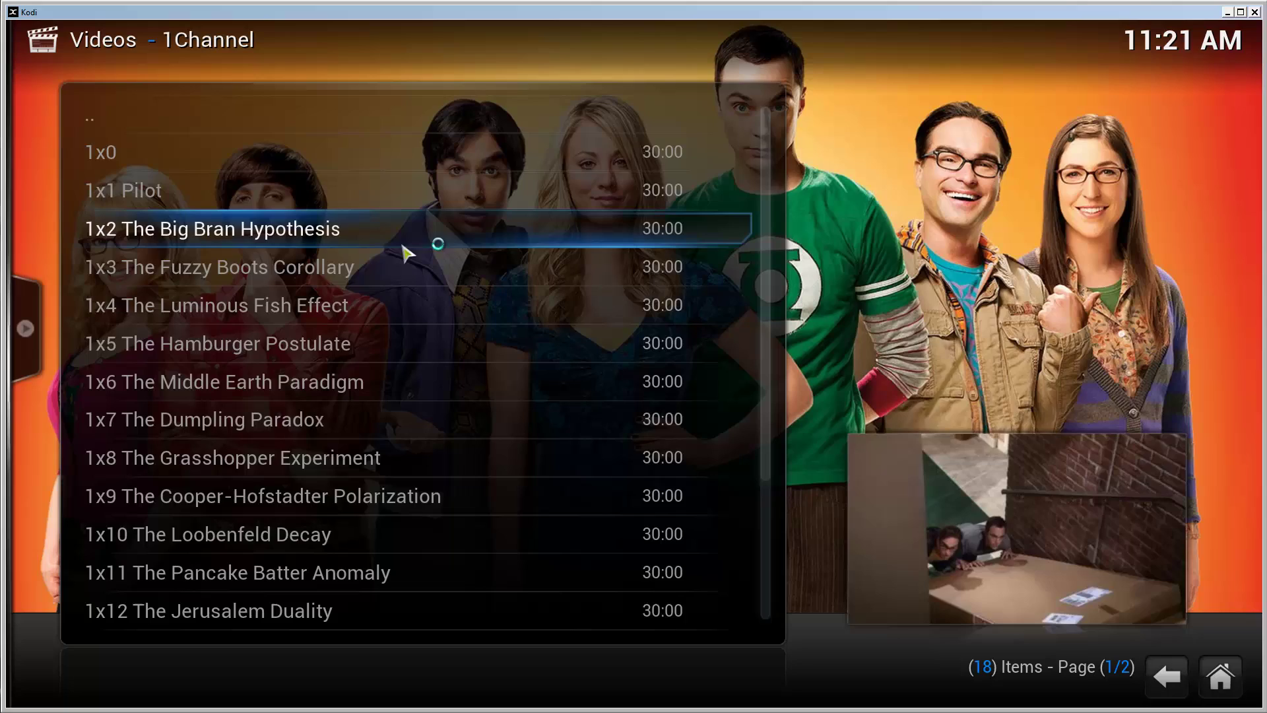
pyautogui.rightClick(423, 245)
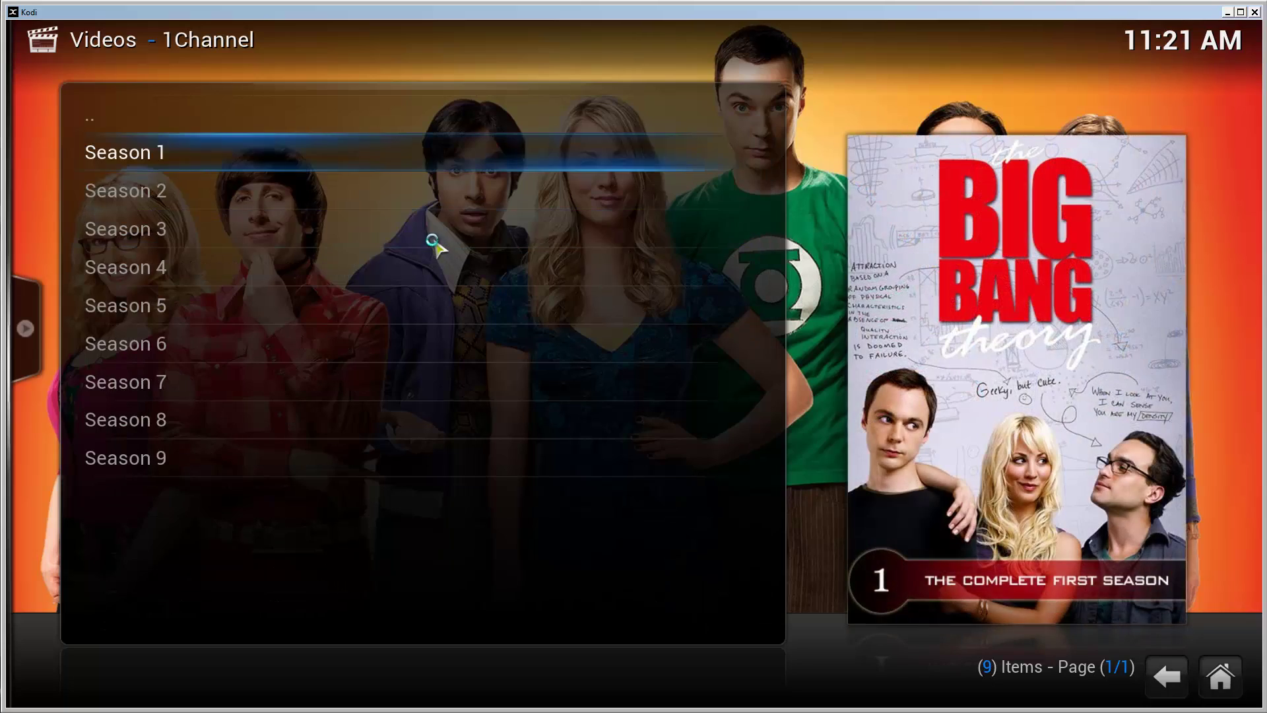
pyautogui.click(294, 158)
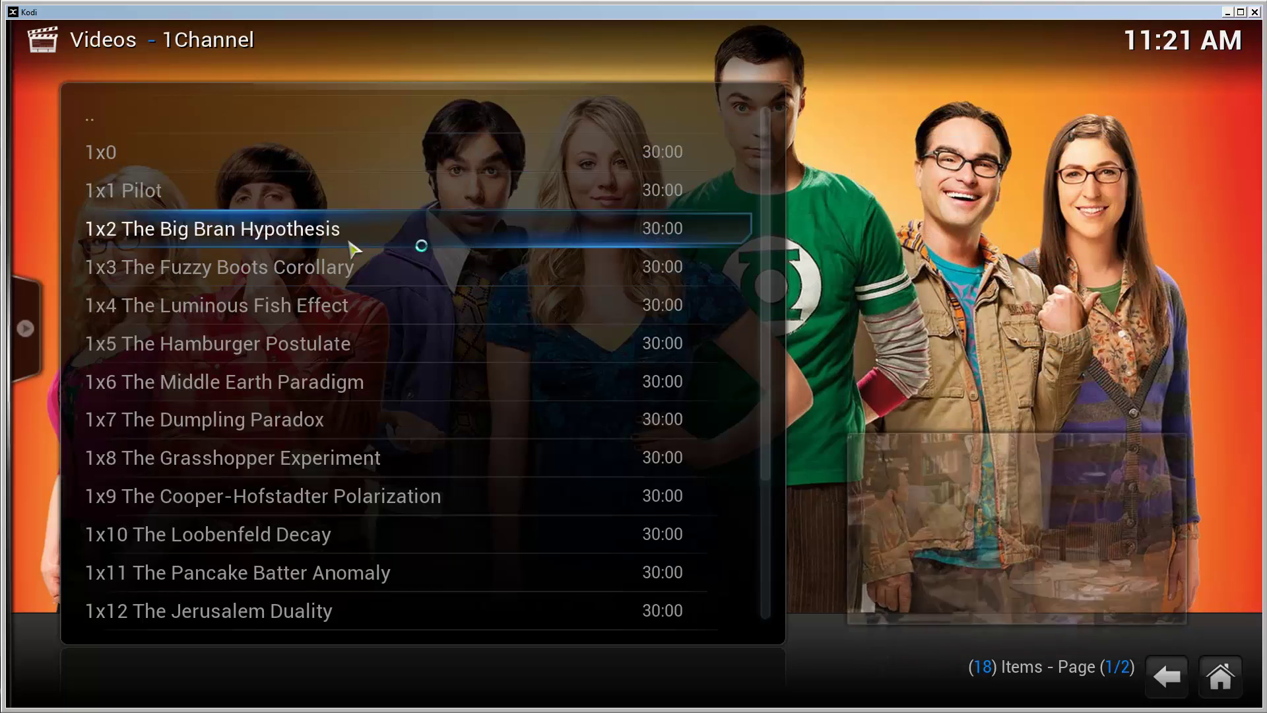
# Back out of the episode list to 1Channel's main menu.
pyautogui.rightClick(427, 237)
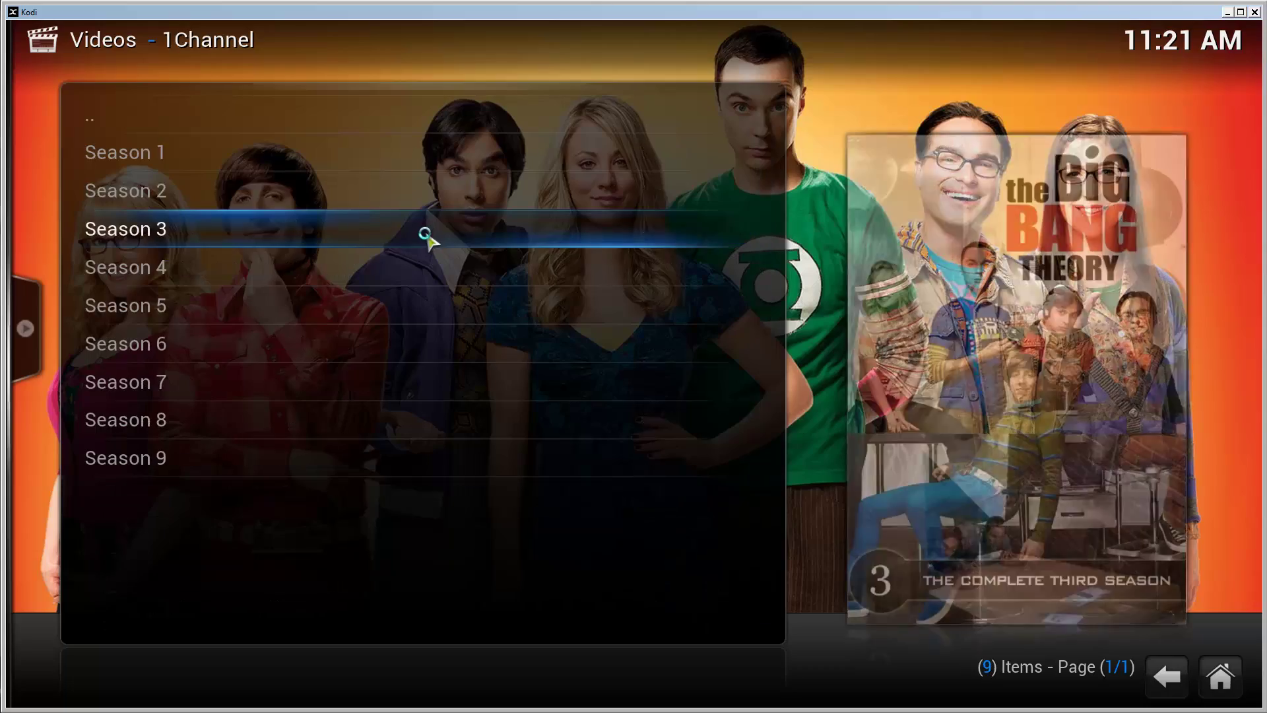
pyautogui.rightClick(426, 236)
pyautogui.rightClick(423, 239)
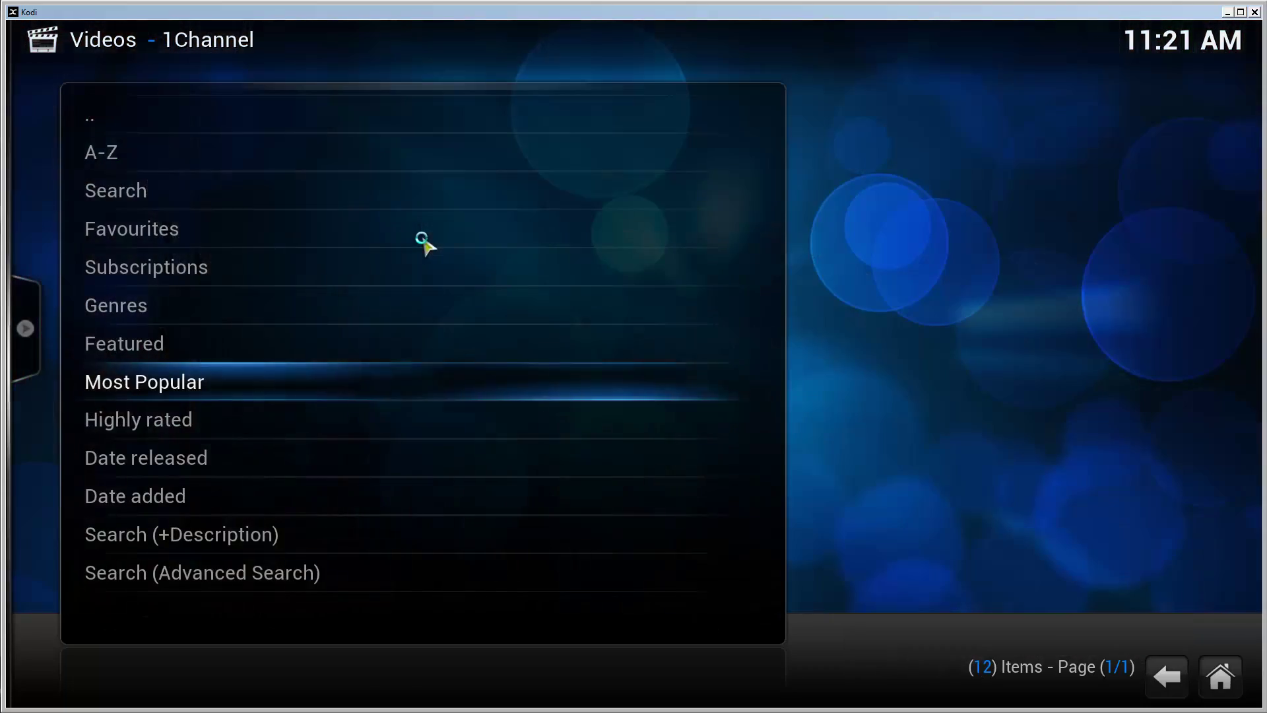
pyautogui.rightClick(420, 241)
pyautogui.rightClick(419, 241)
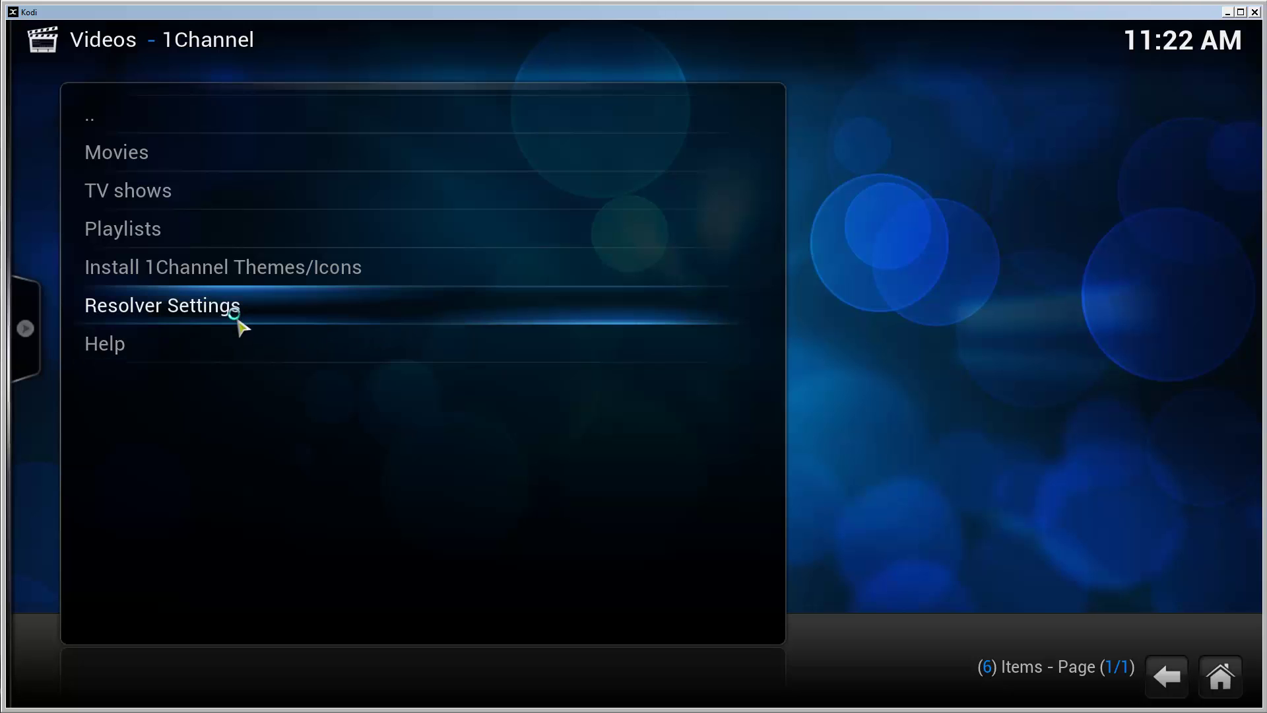
# Open and close 1Channel's urlresolver Resolver Settings, then return to Kodi's home screen.
pyautogui.click(237, 312)
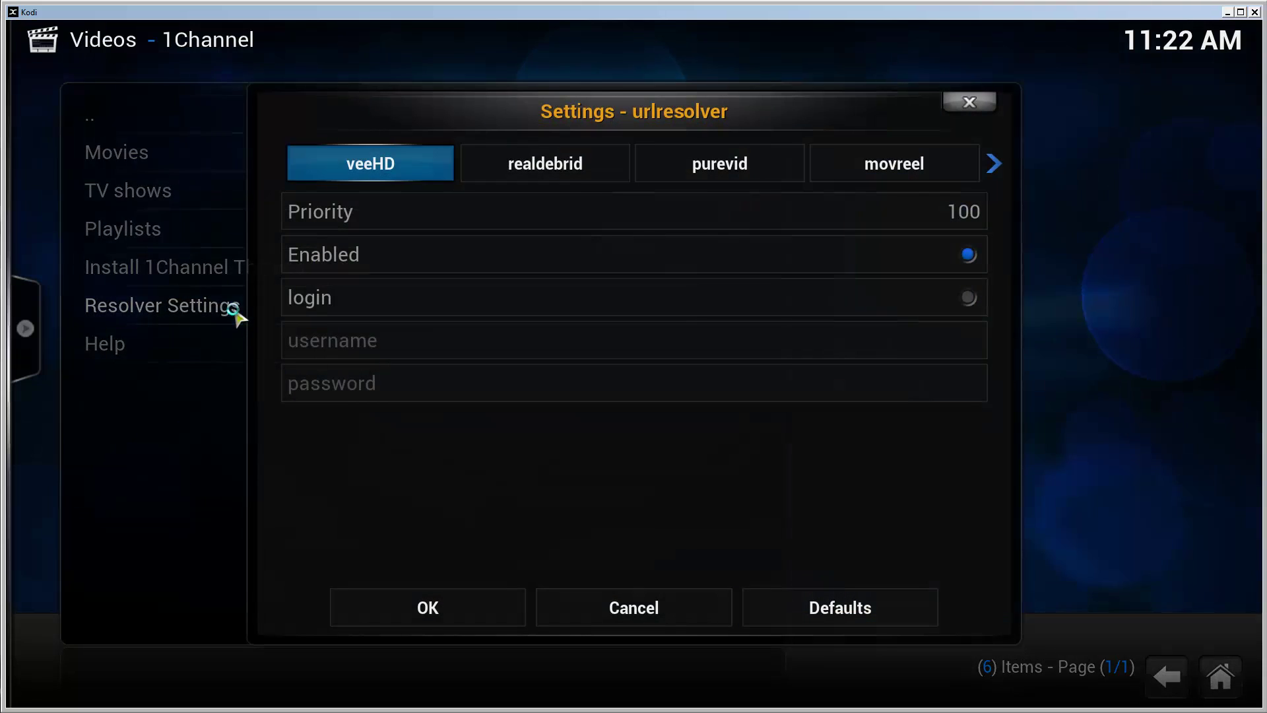
pyautogui.press('Escape')
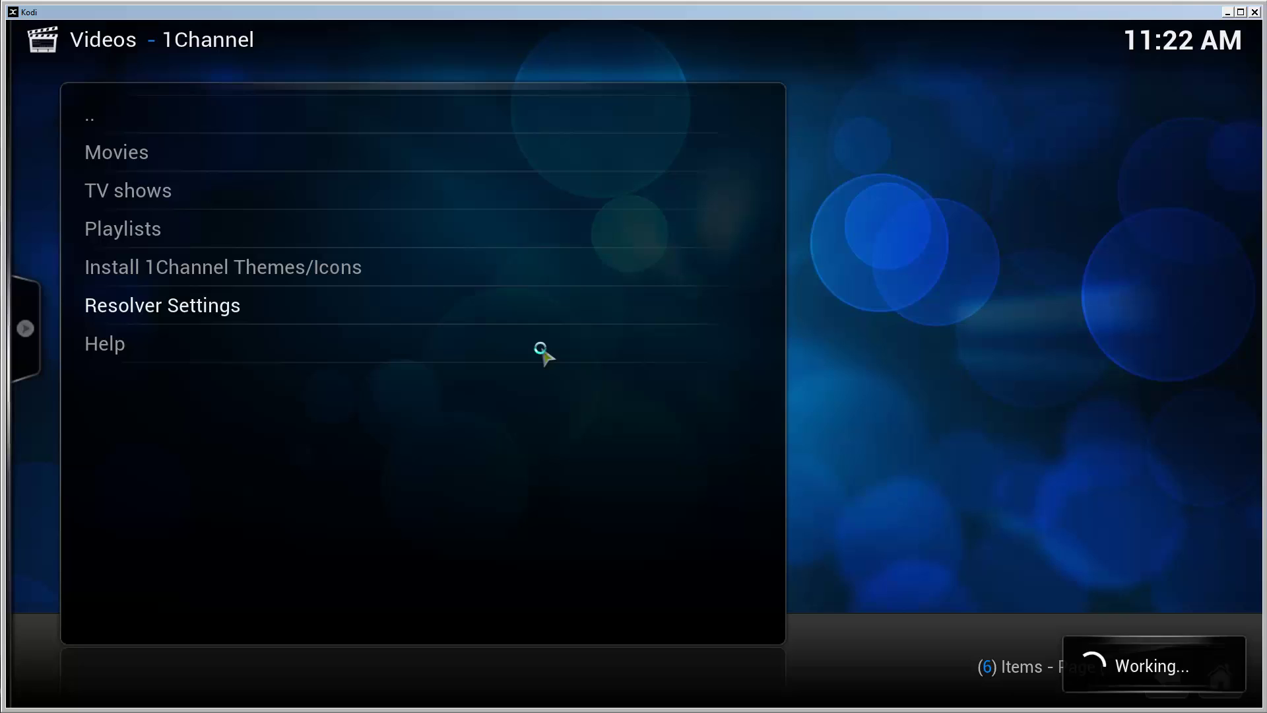
pyautogui.press('Escape')
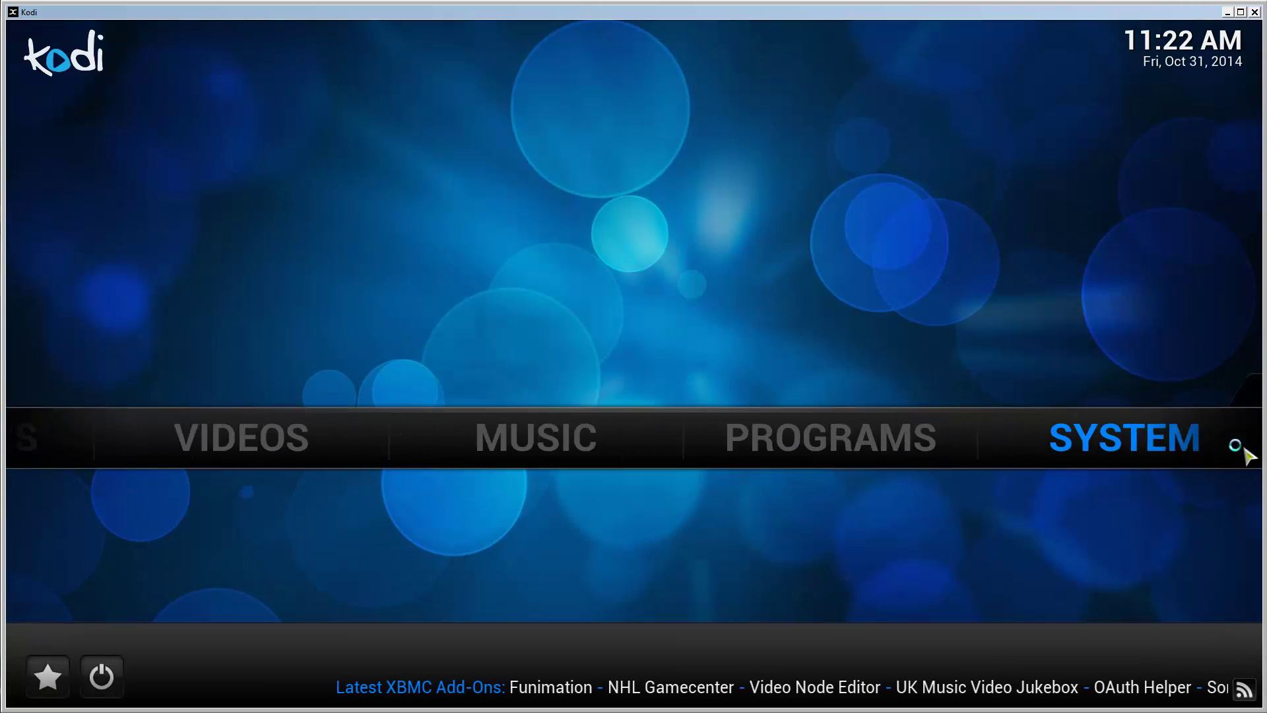
pyautogui.moveTo(991, 456)
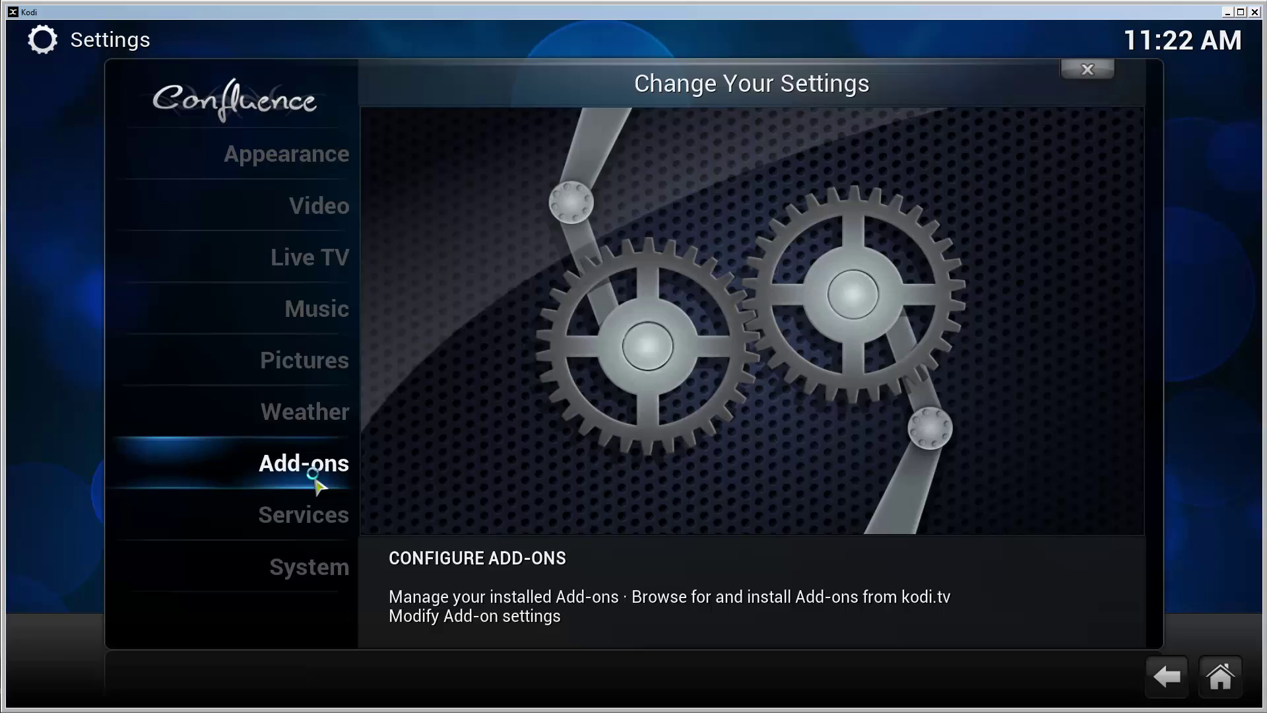
pyautogui.click(313, 470)
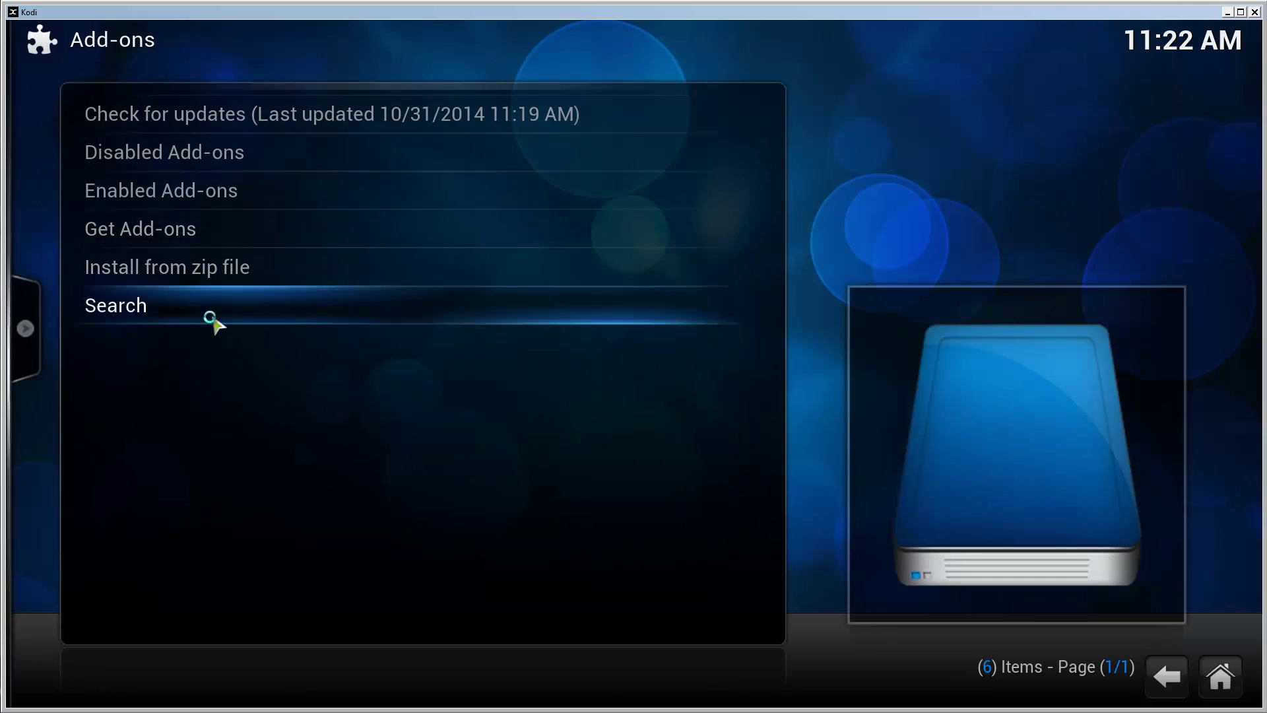
pyautogui.rightClick(282, 270)
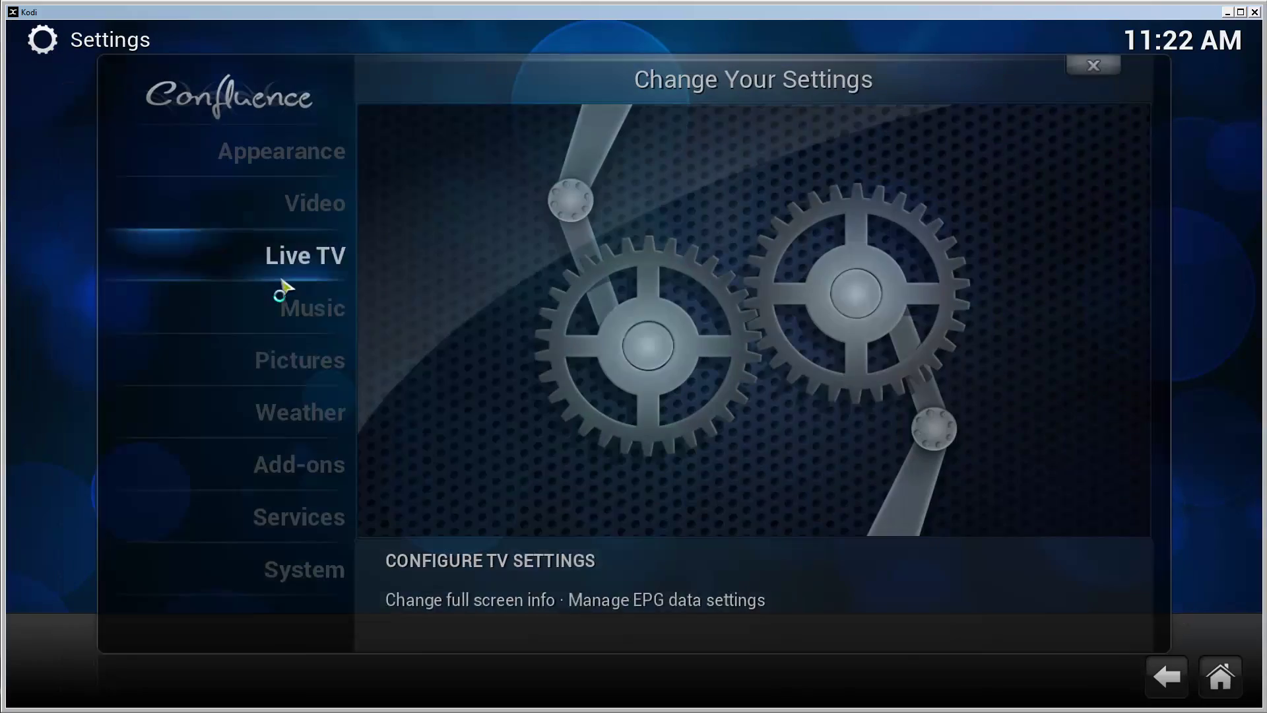
pyautogui.click(300, 573)
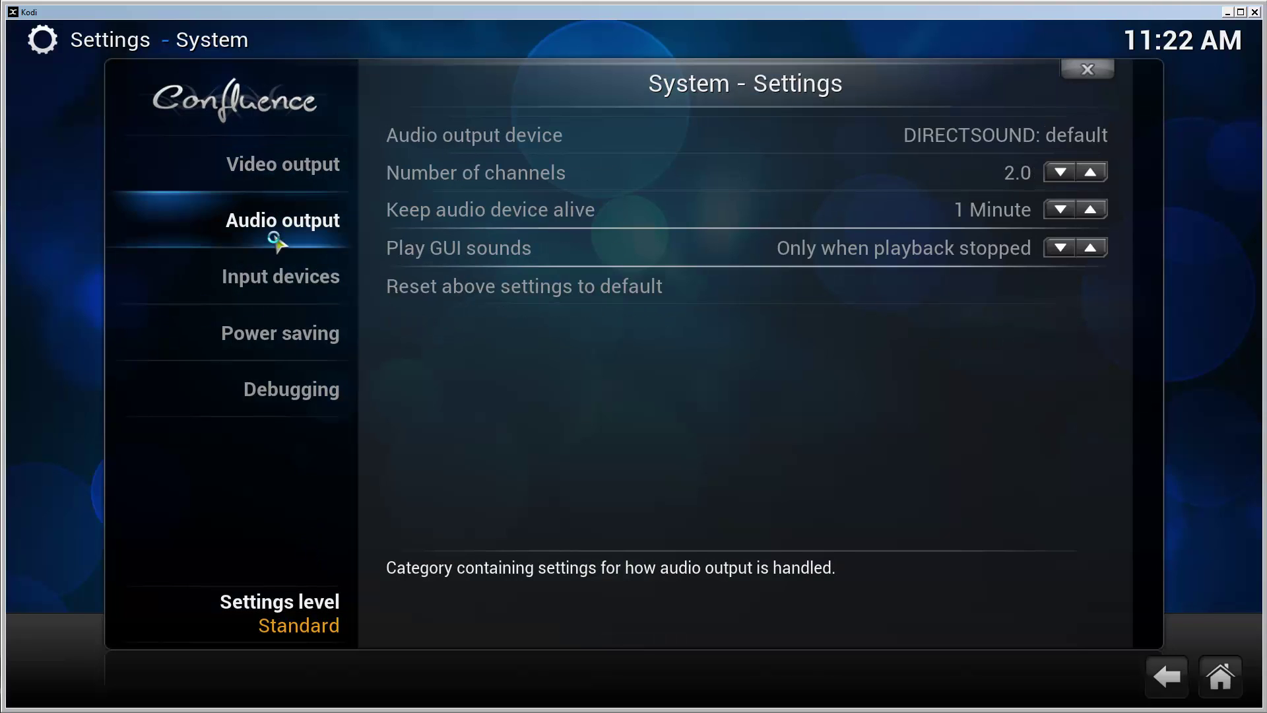
pyautogui.rightClick(310, 397)
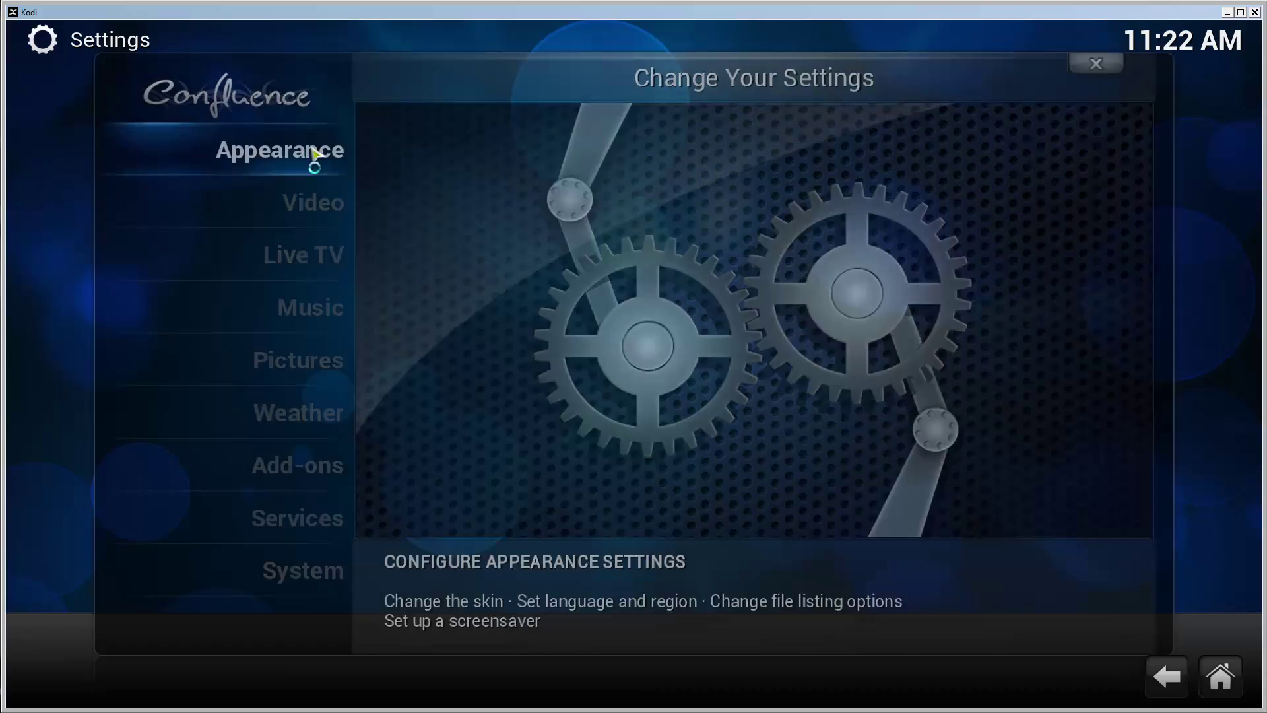
pyautogui.click(311, 159)
pyautogui.rightClick(311, 235)
pyautogui.rightClick(312, 235)
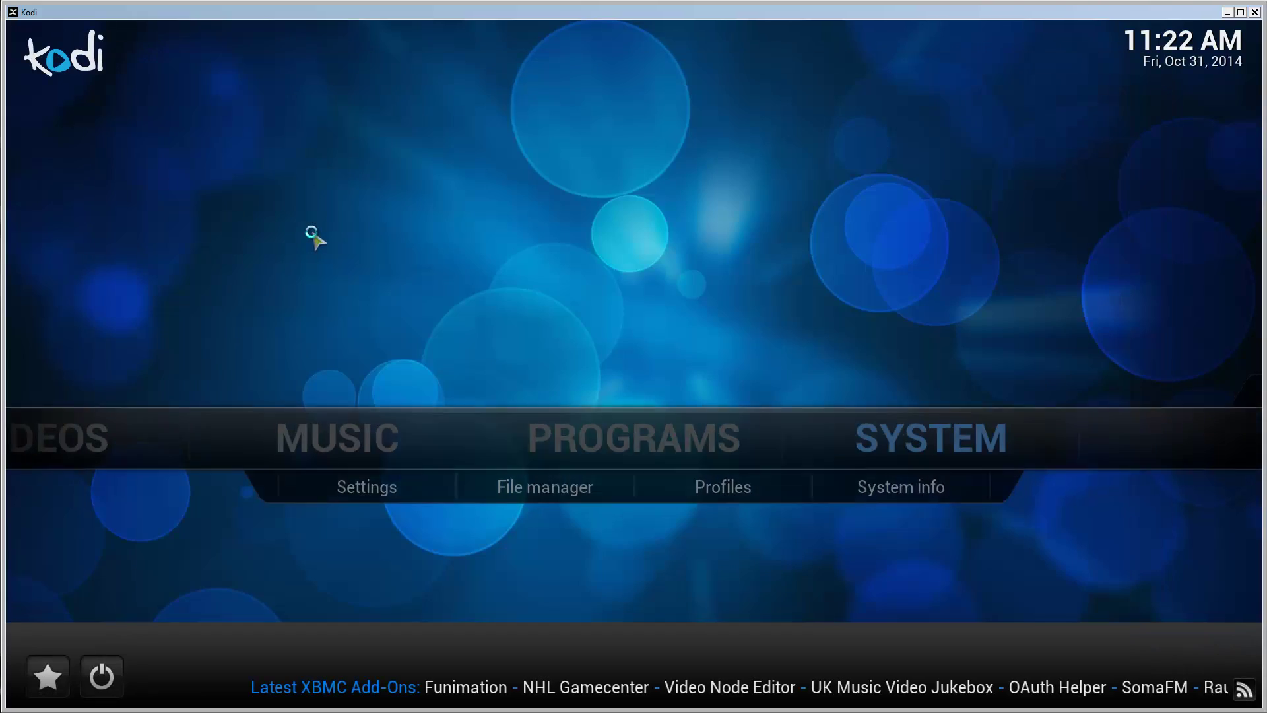